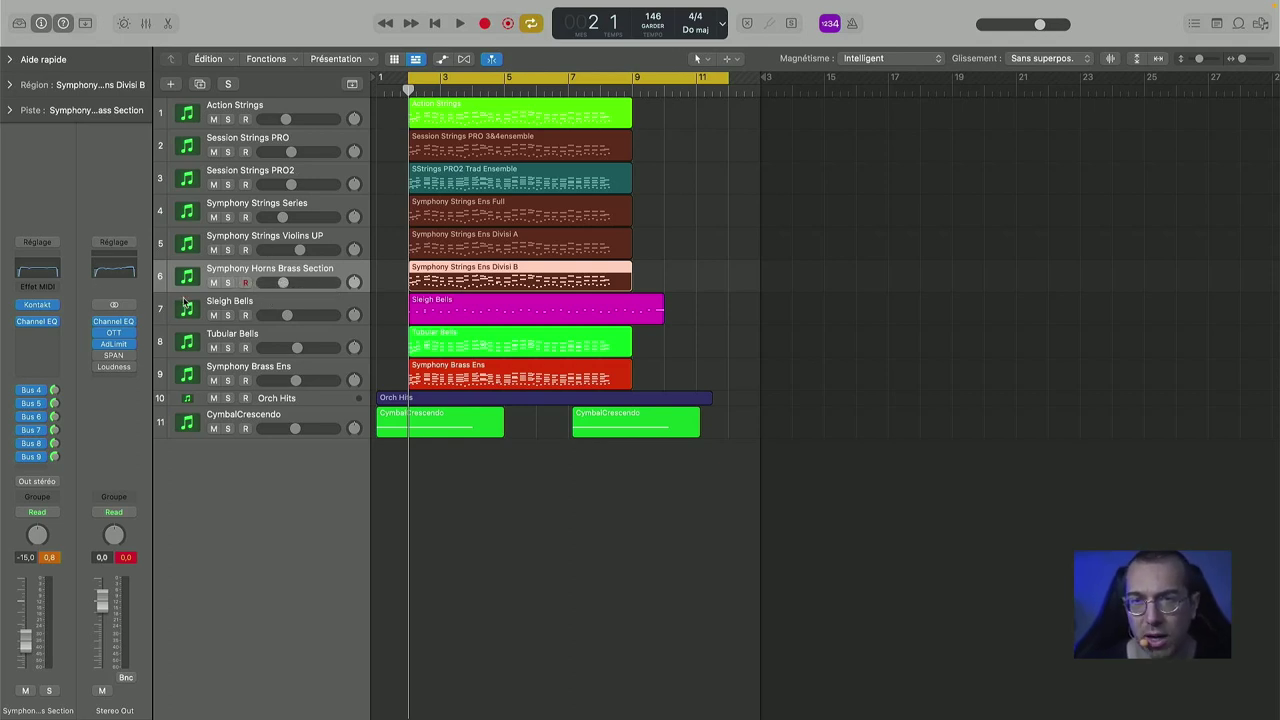
- Open the Kontakt instrument on the horns track and move its window up and left
mouse_move(38, 307)
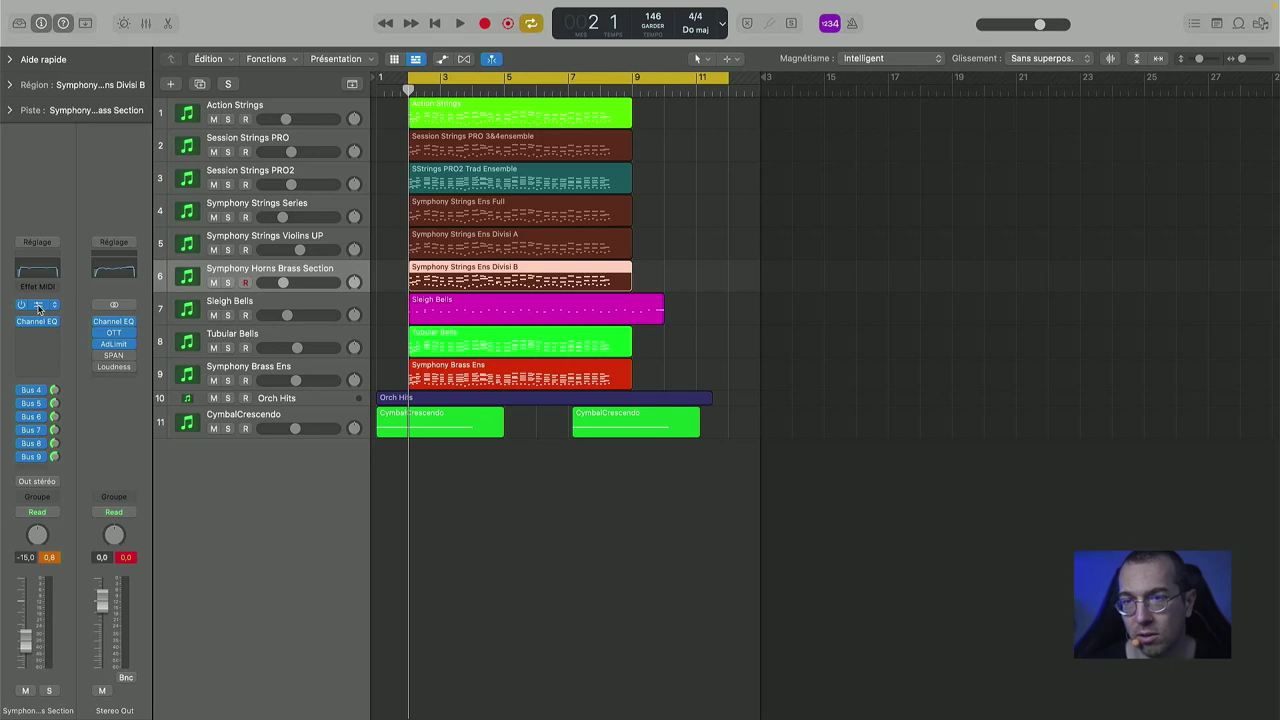
click(38, 307)
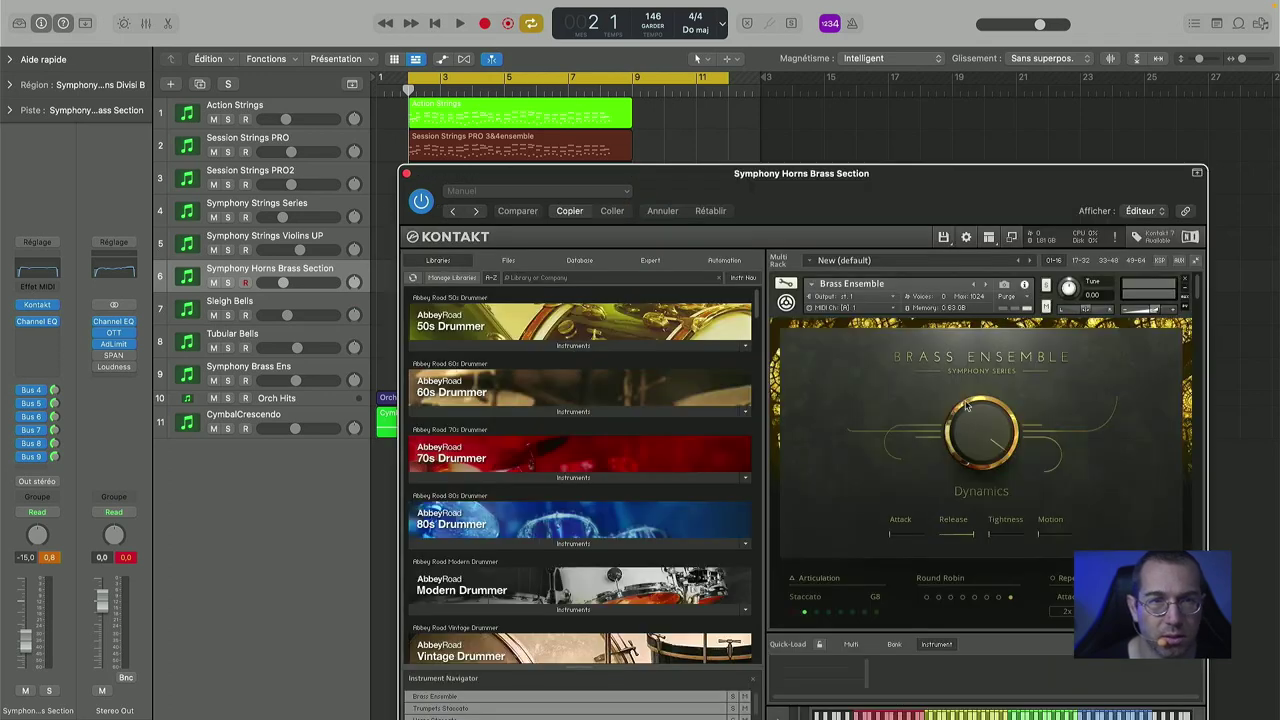
drag(843, 182, 608, 69)
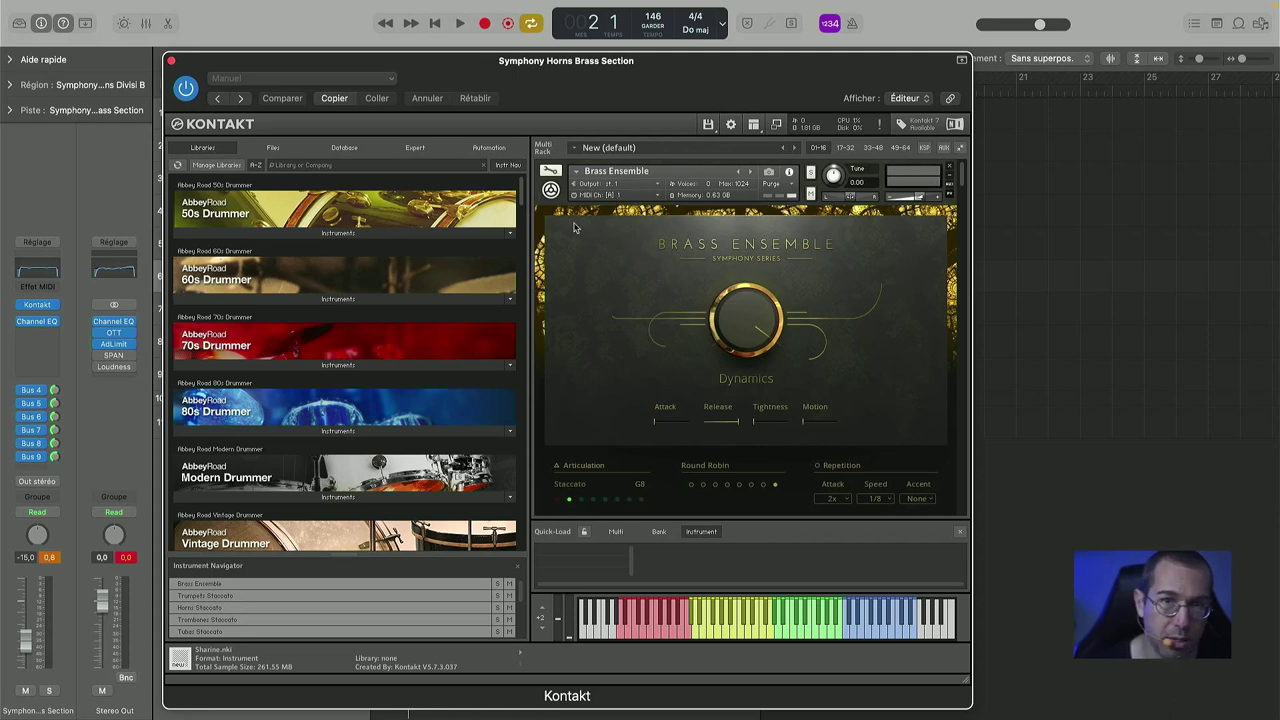
- Scroll through the multi rack: Brass Ensemble, Trumpets, Horns, Trombones and Tubas Staccato
scroll(653, 311, down, 3)
scroll(653, 311, down, 10)
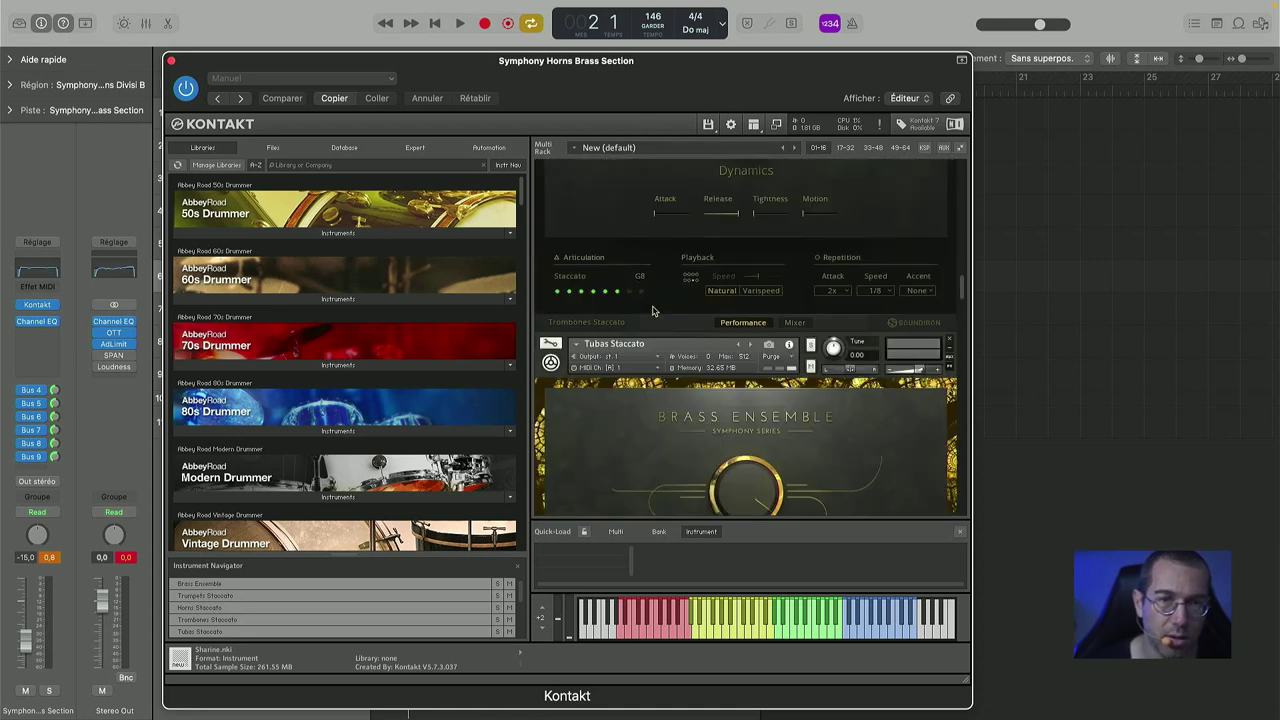
scroll(653, 311, up, 8)
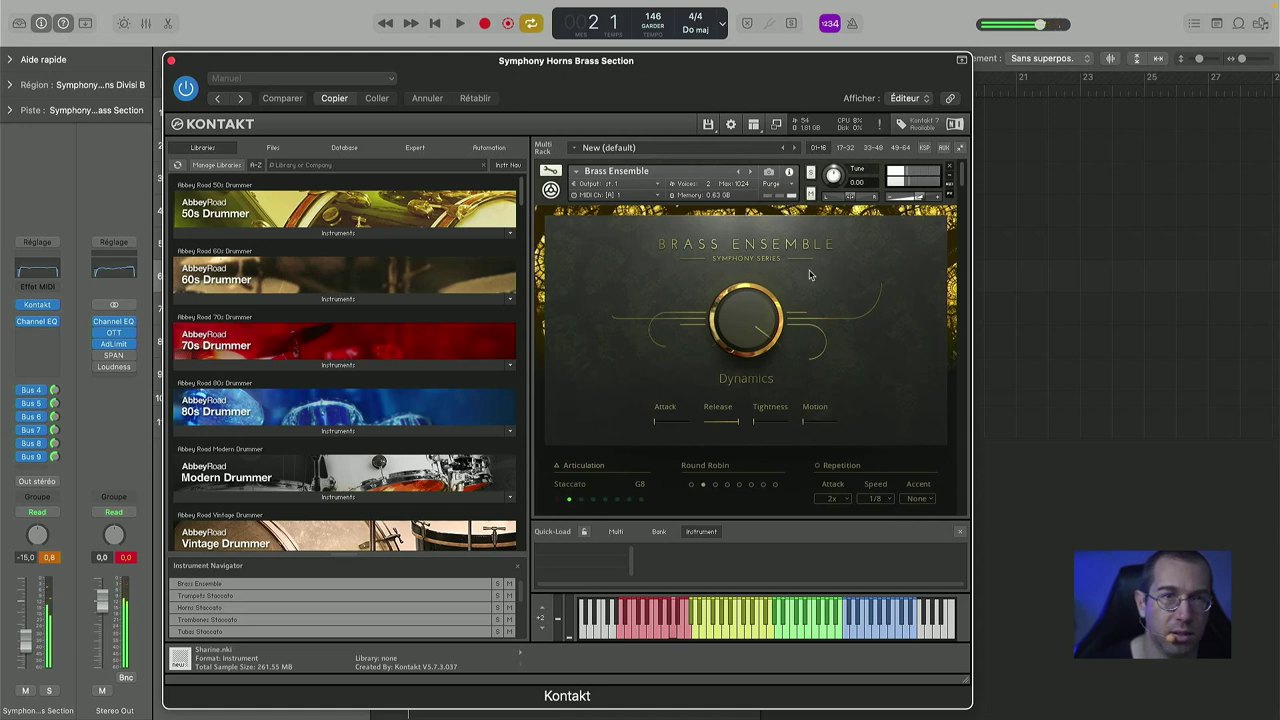
scroll(798, 313, down, 3)
scroll(798, 313, down, 5)
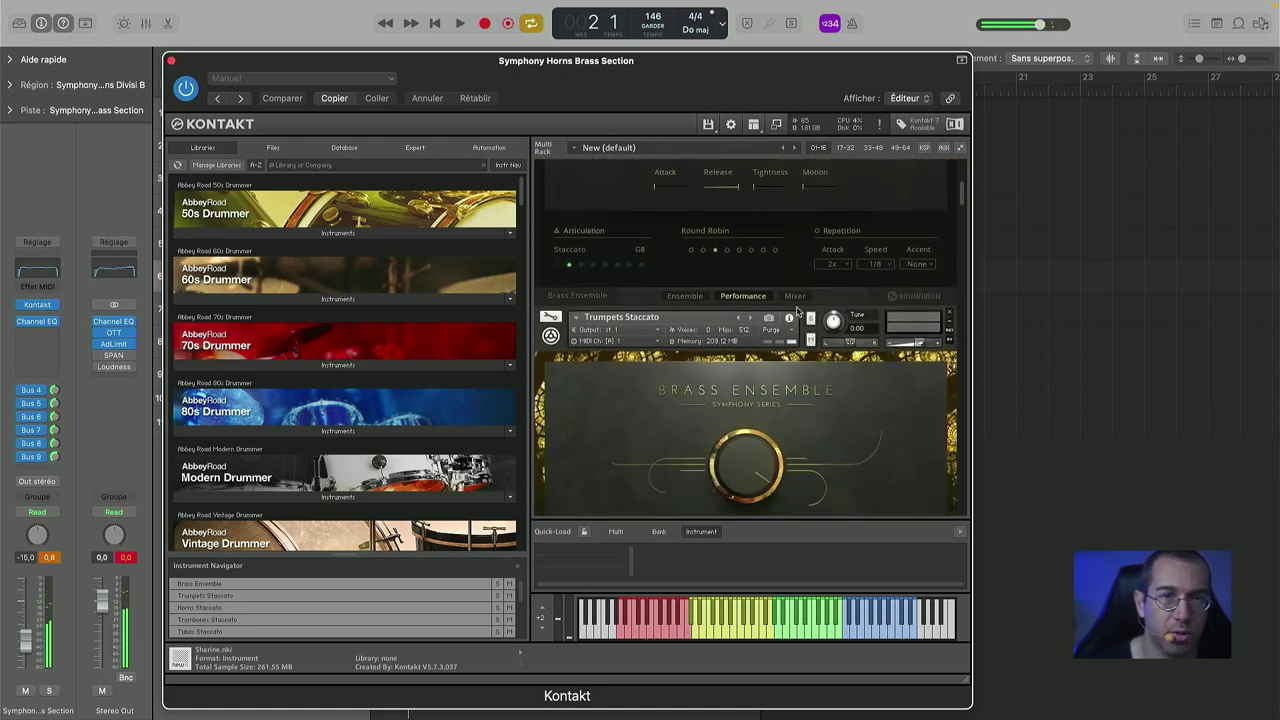
scroll(803, 358, down, 8)
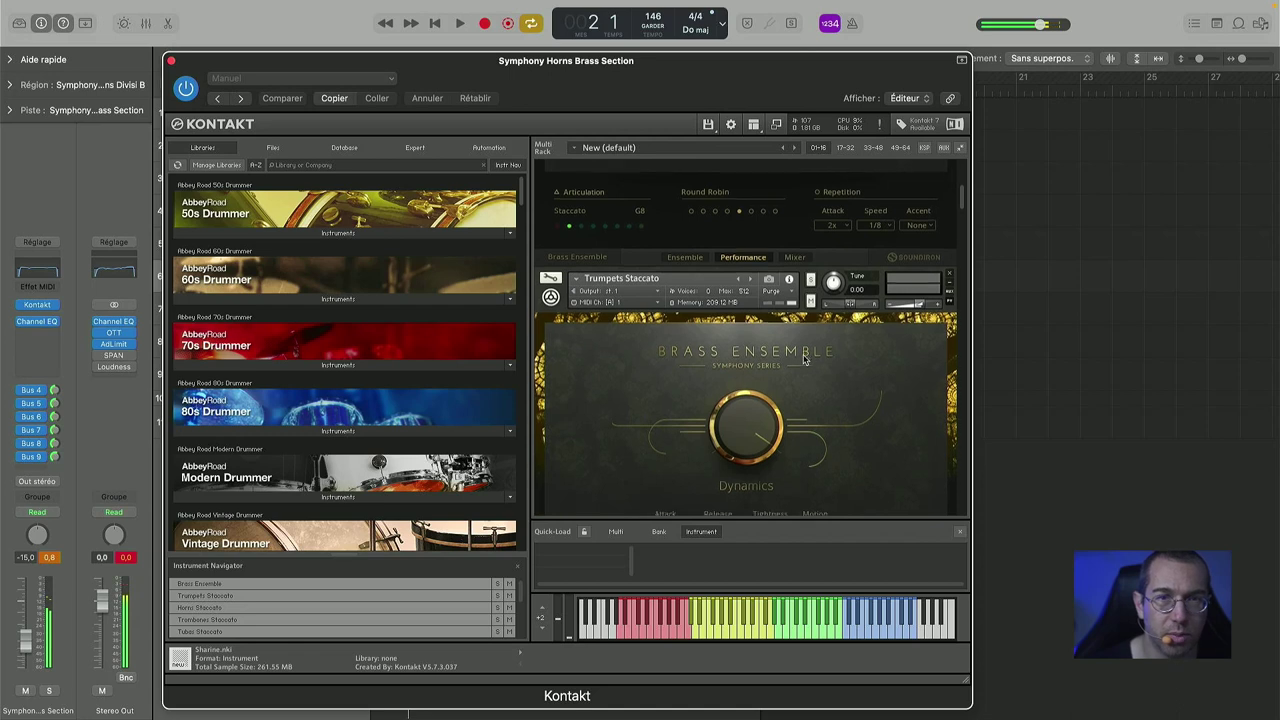
scroll(803, 358, down, 2)
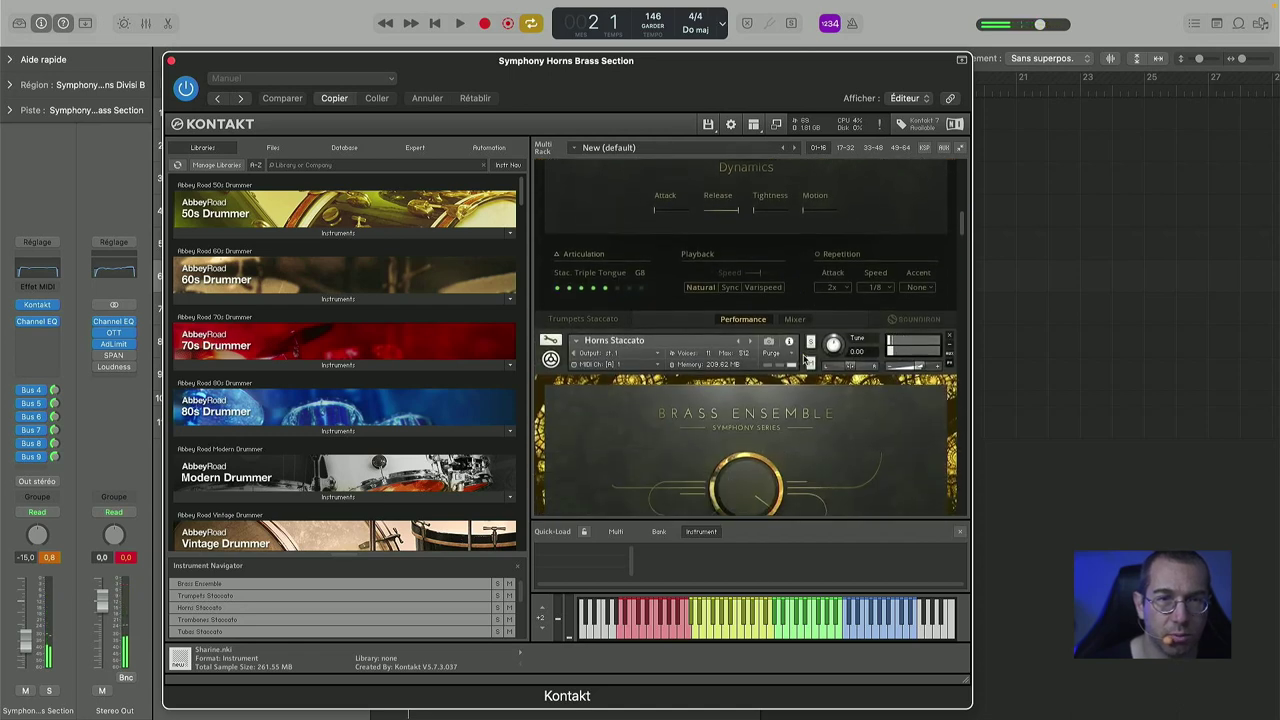
scroll(803, 358, down, 5)
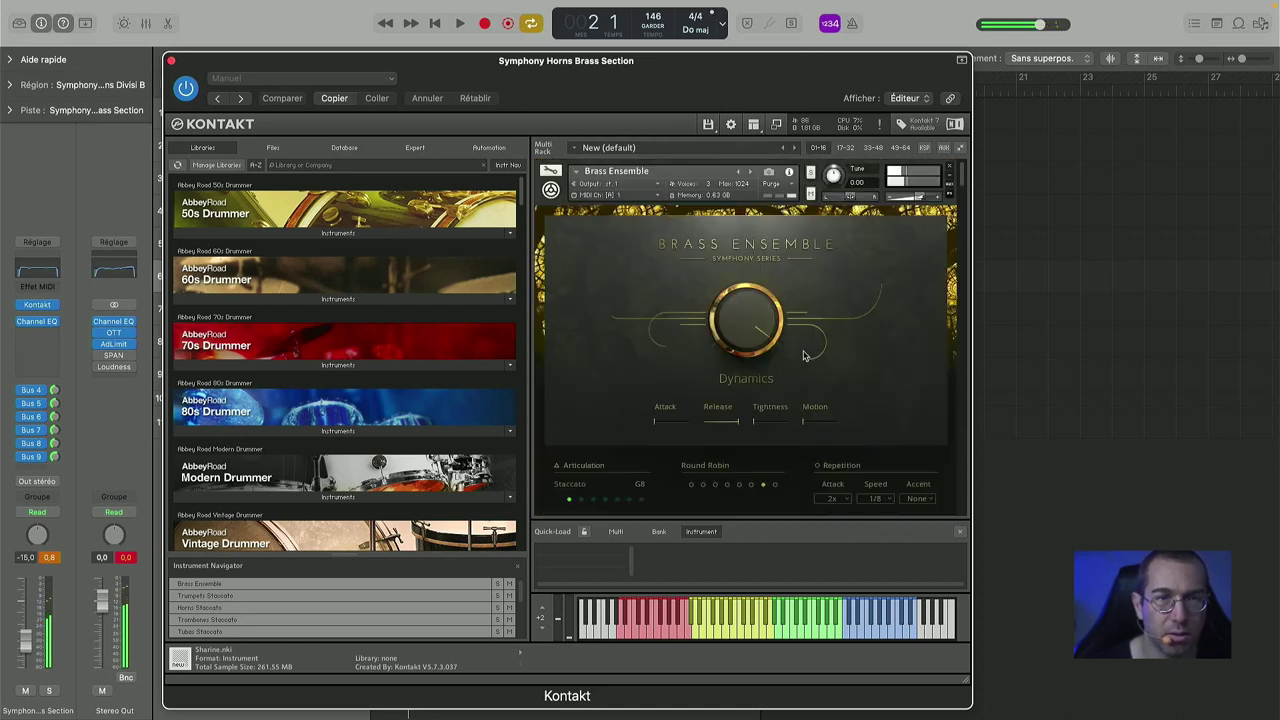
scroll(803, 356, up, 6)
scroll(803, 356, down, 20)
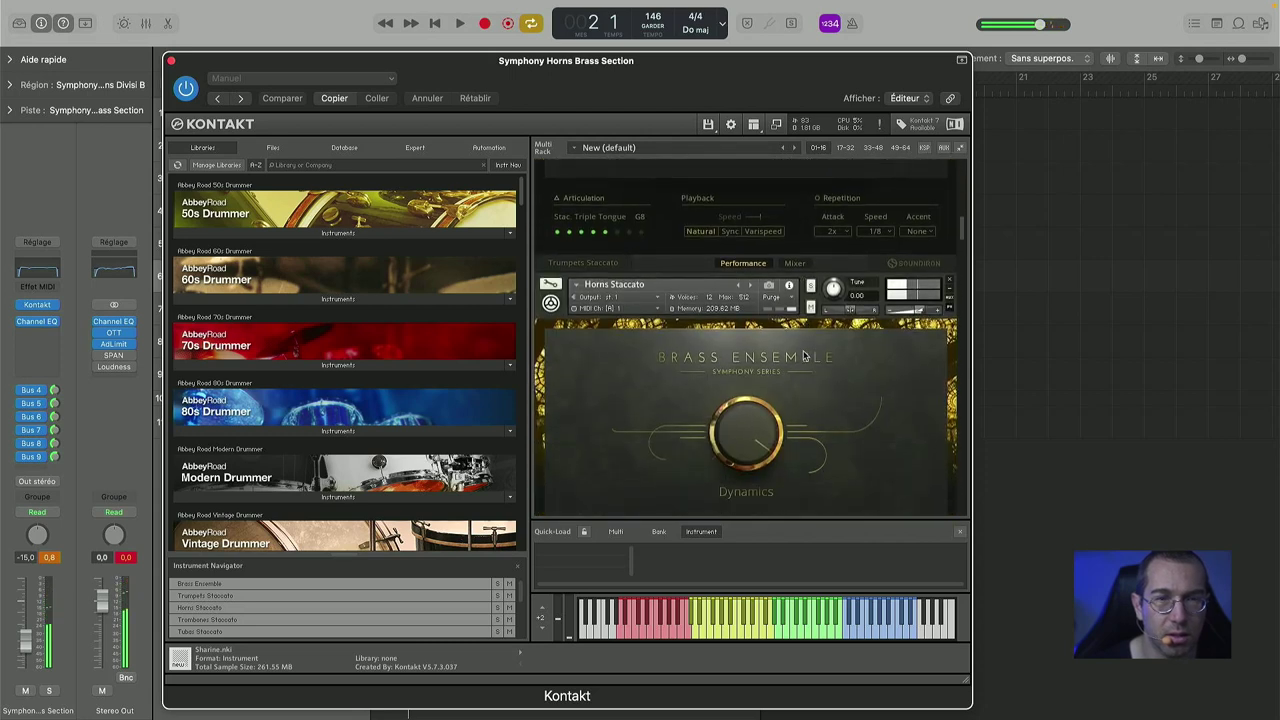
scroll(803, 356, down, 2)
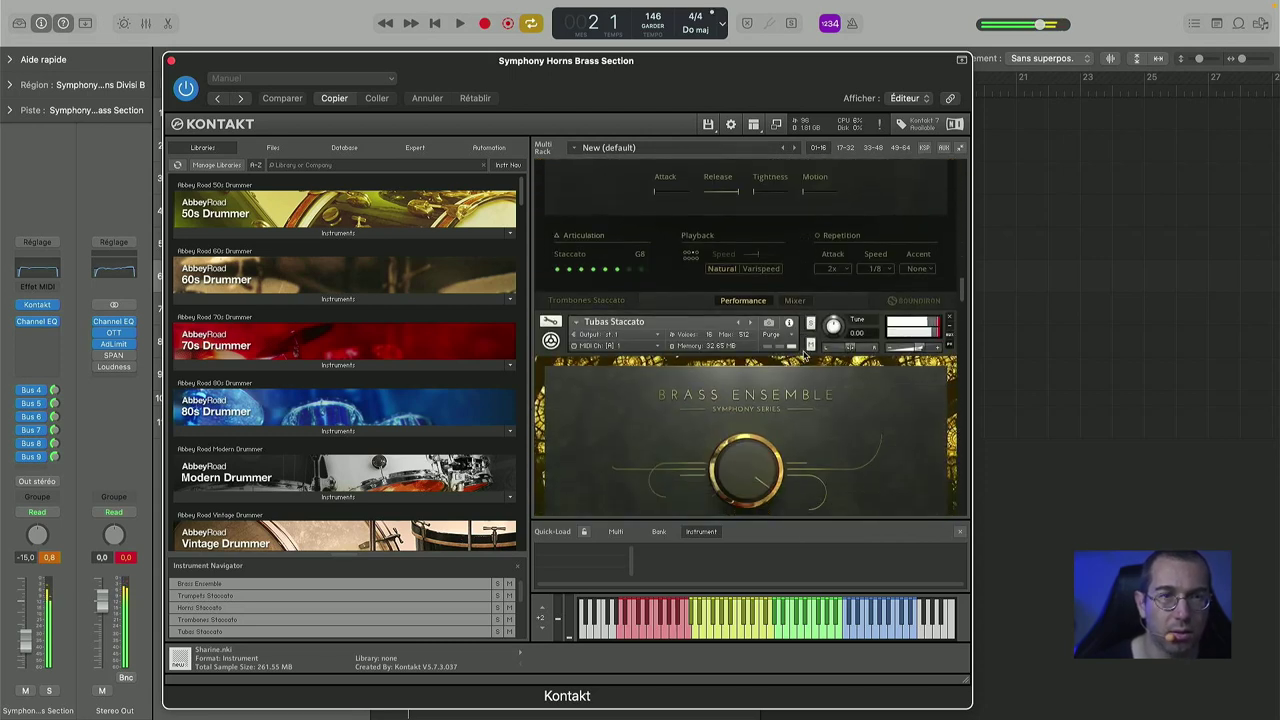
scroll(803, 356, up, 8)
scroll(803, 356, up, 10)
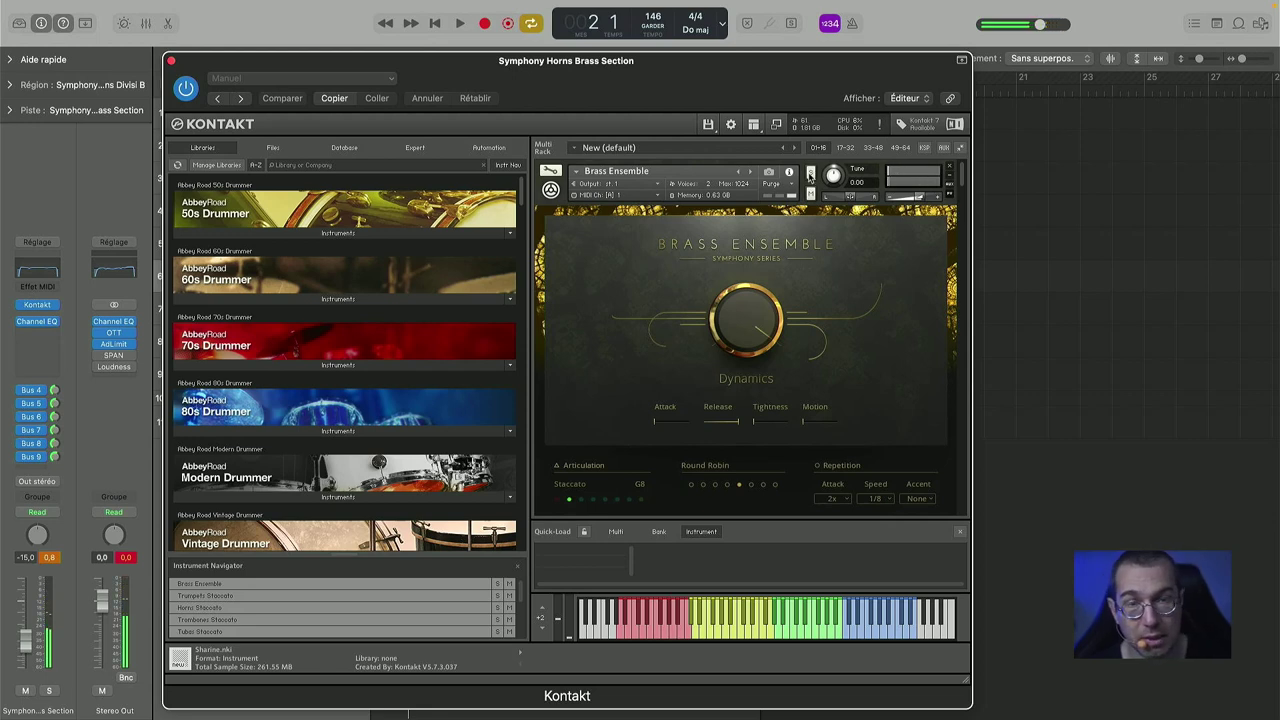
- Solo the Brass Ensemble instrument, switching the solo off and back on
click(811, 174)
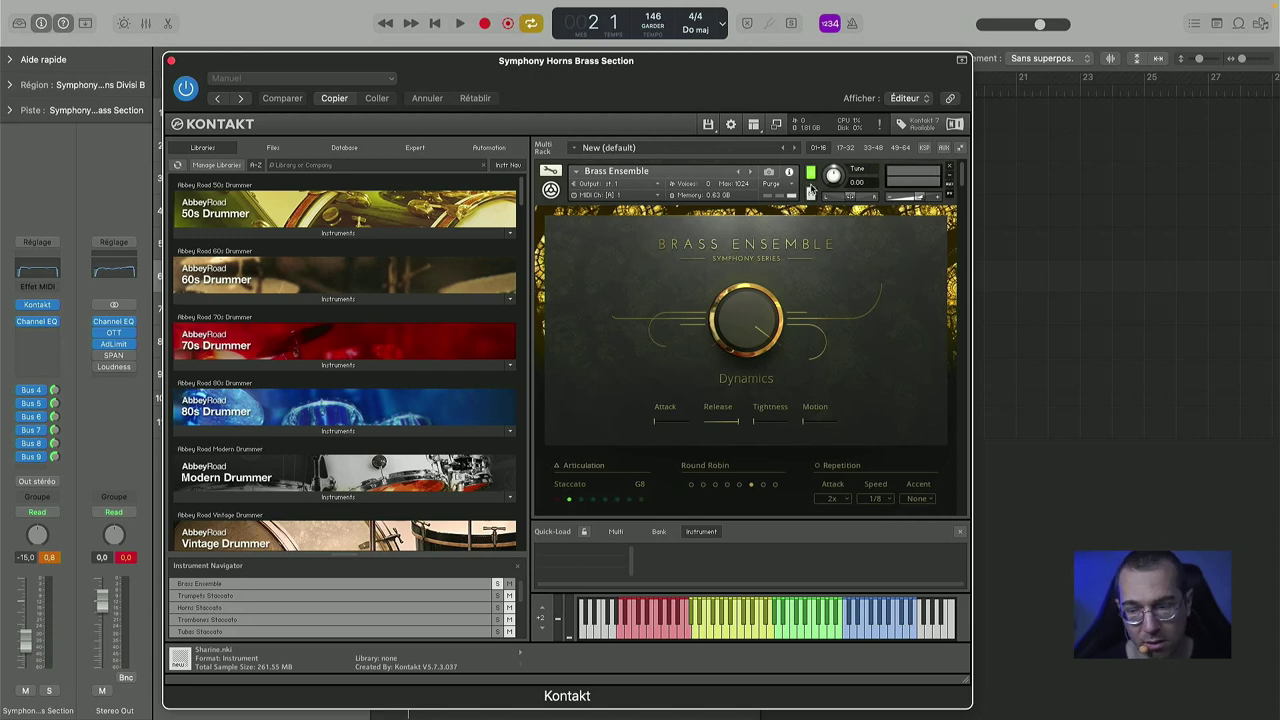
click(811, 174)
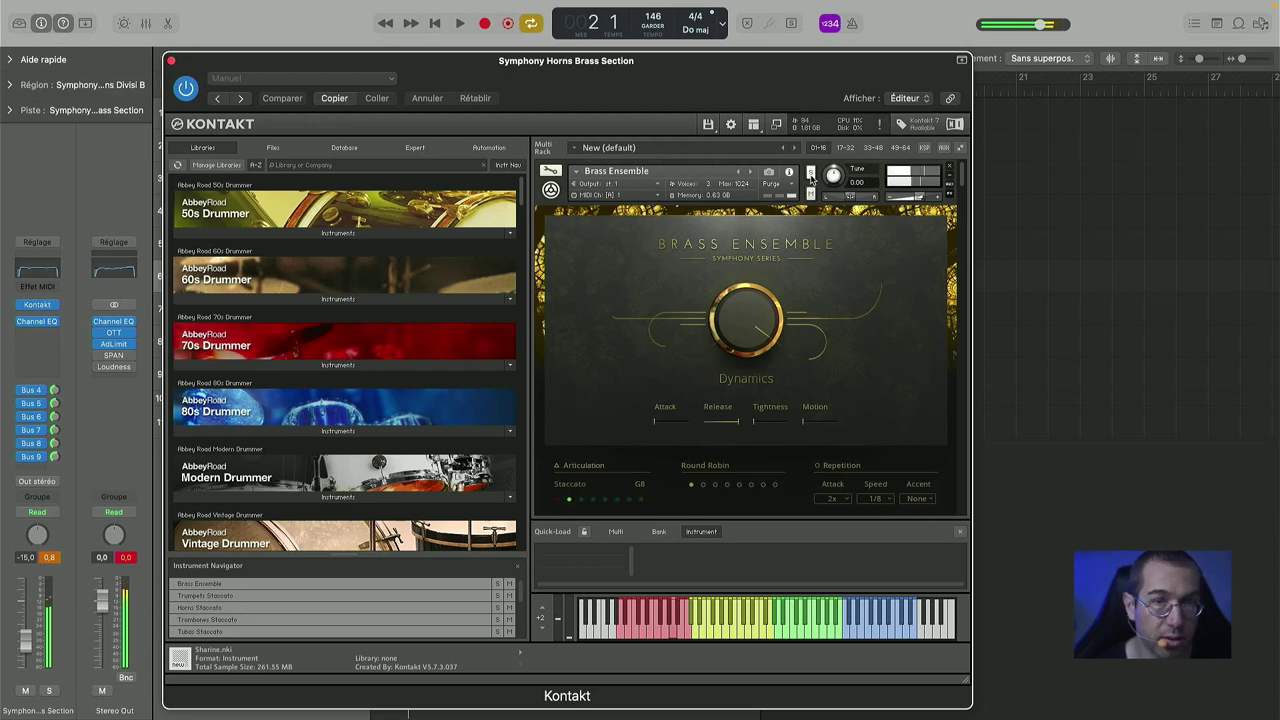
click(811, 174)
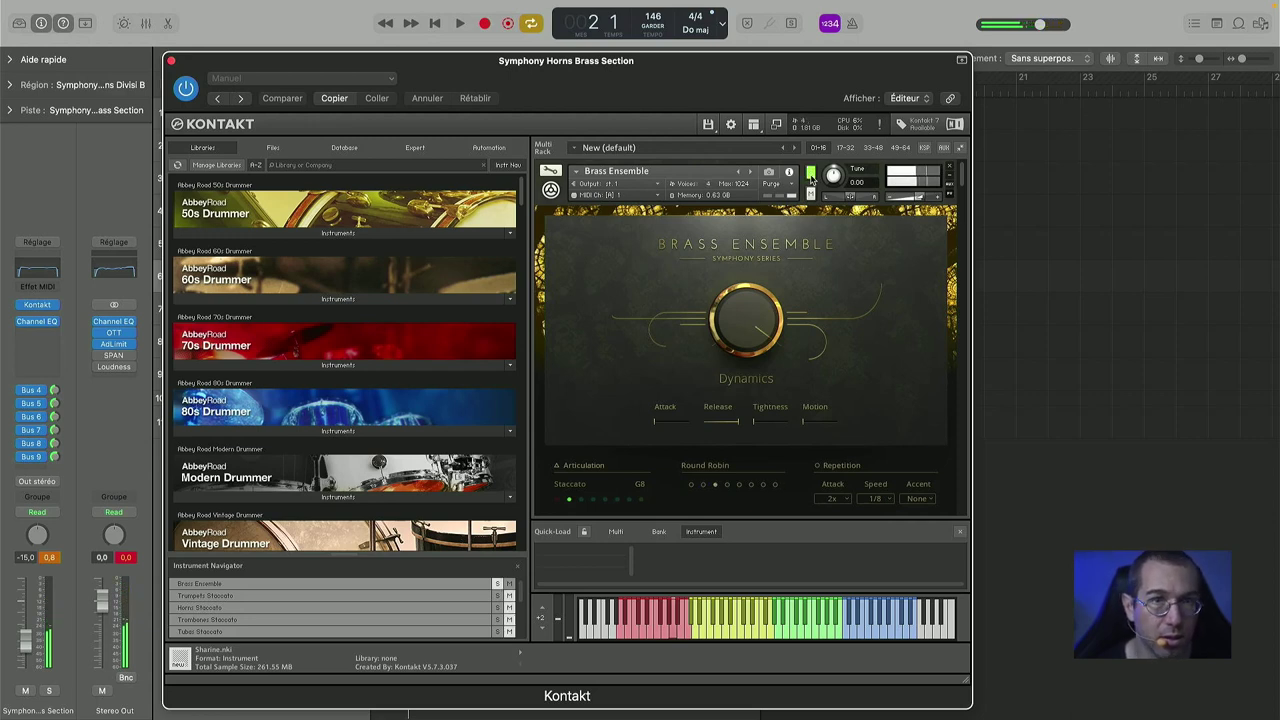
- Solo Horns Staccato, release it, then solo Trombones Staccato
scroll(786, 393, down, 5)
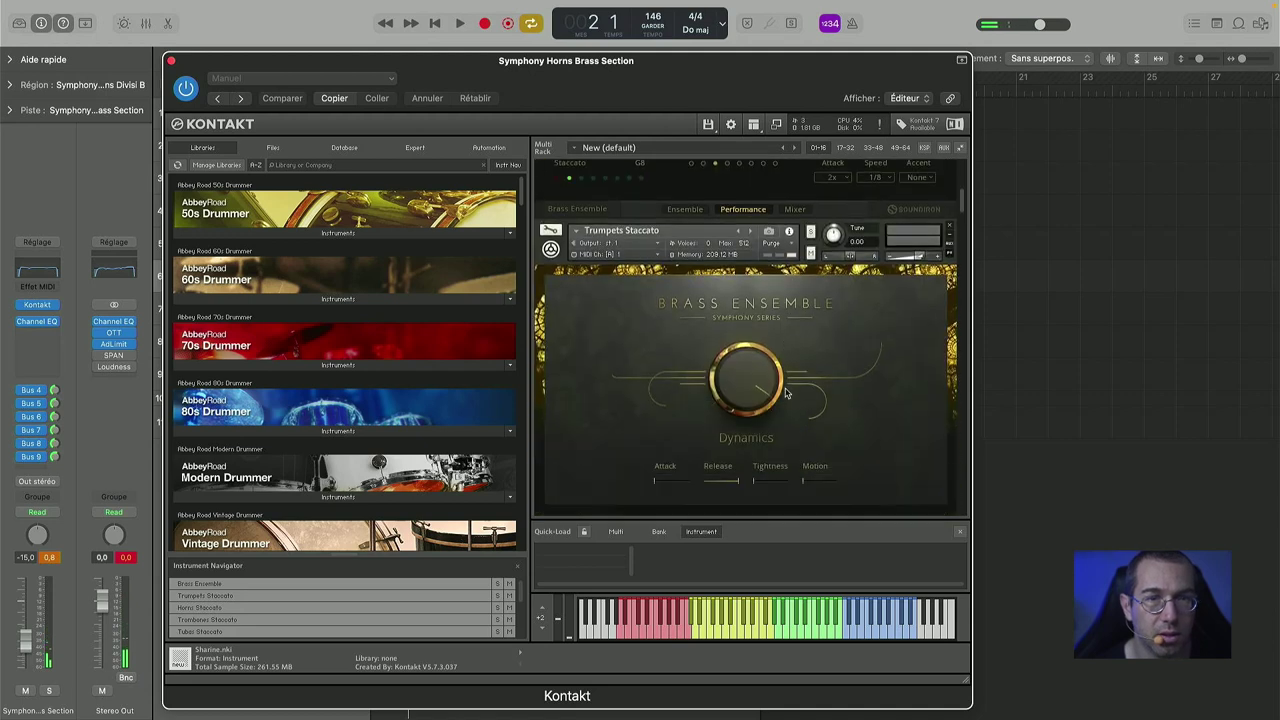
scroll(786, 393, down, 2)
click(811, 374)
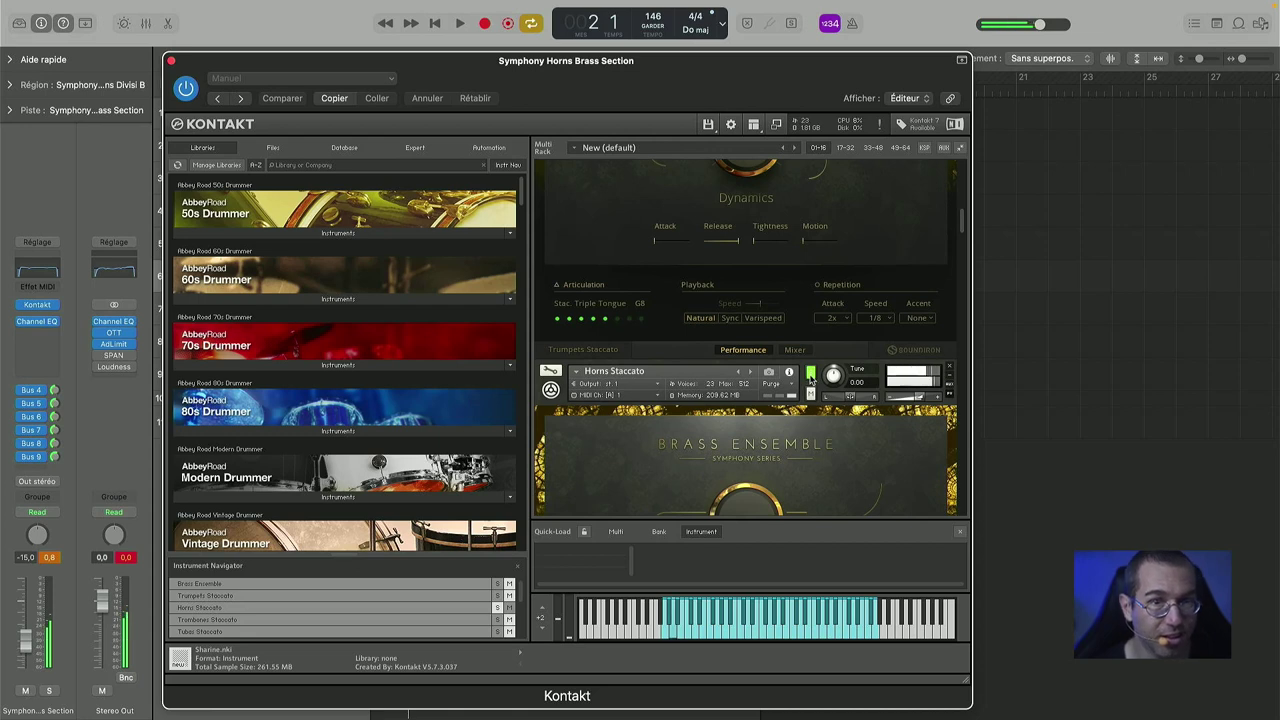
scroll(811, 380, down, 3)
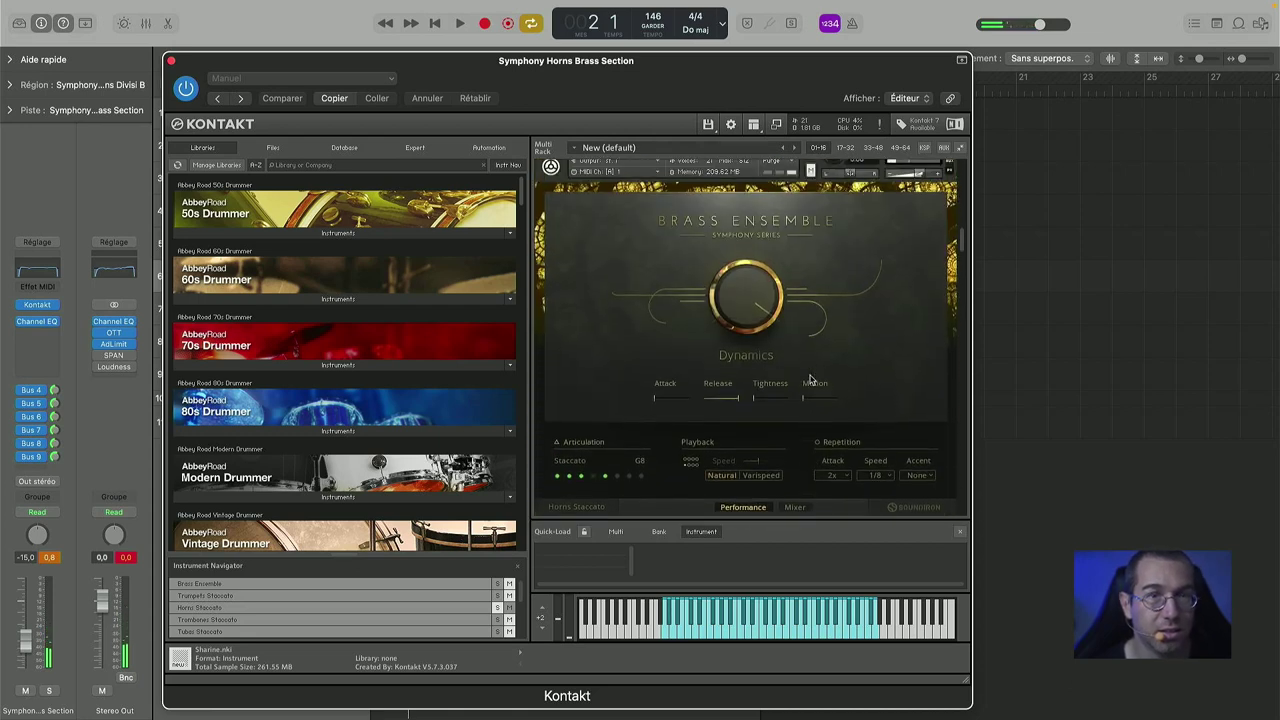
click(810, 203)
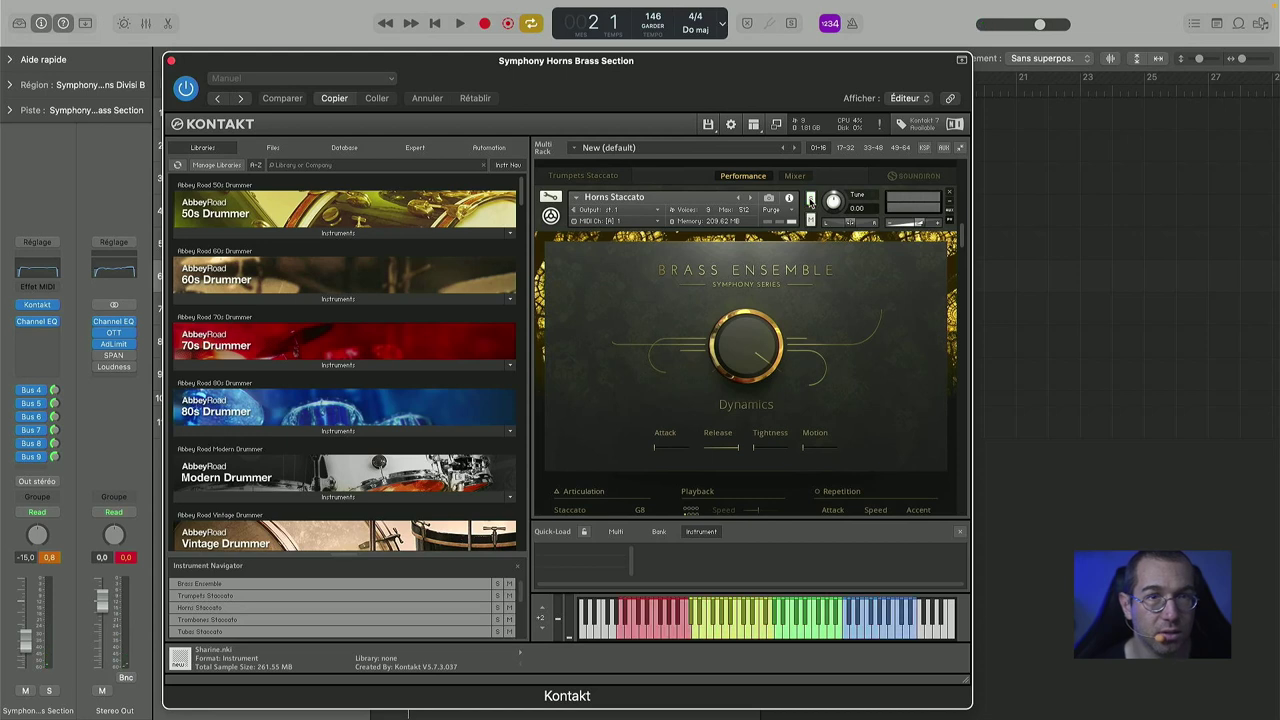
scroll(810, 203, down, 4)
click(811, 372)
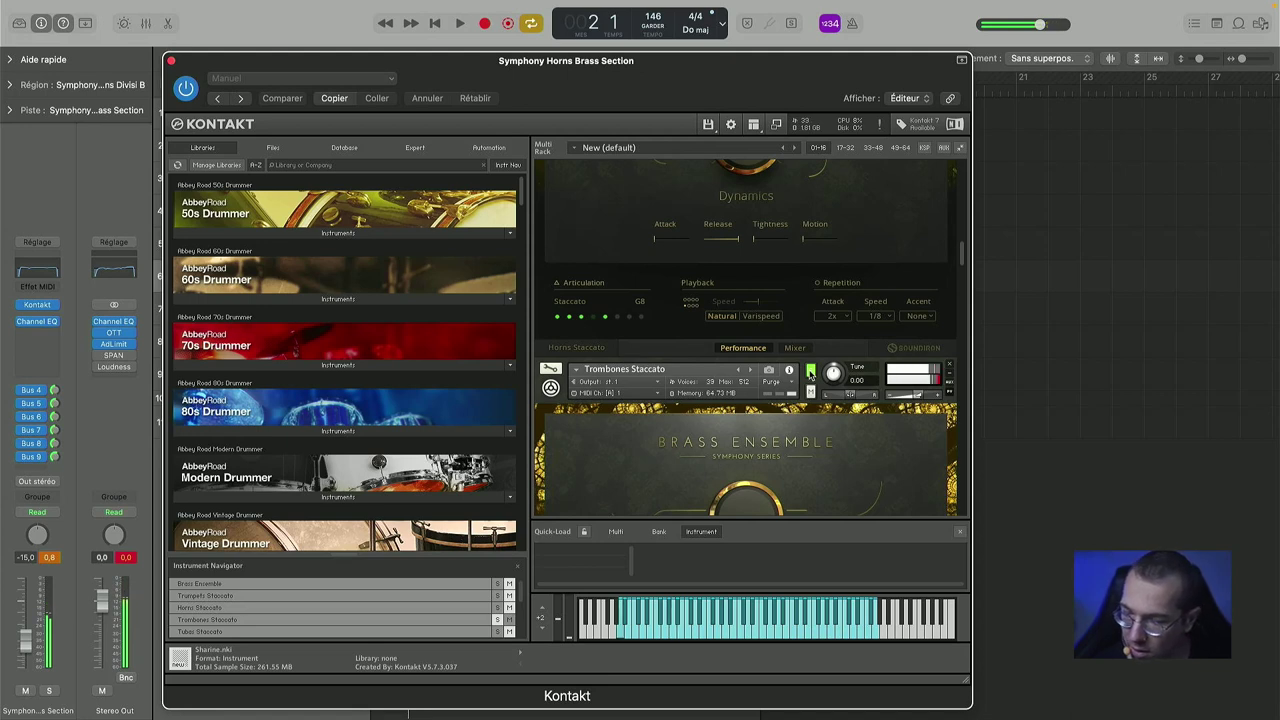
- Solo the Tubas Staccato layer, then the Brass Quartet instrument
scroll(800, 424, down, 3)
scroll(800, 424, down, 3)
click(812, 444)
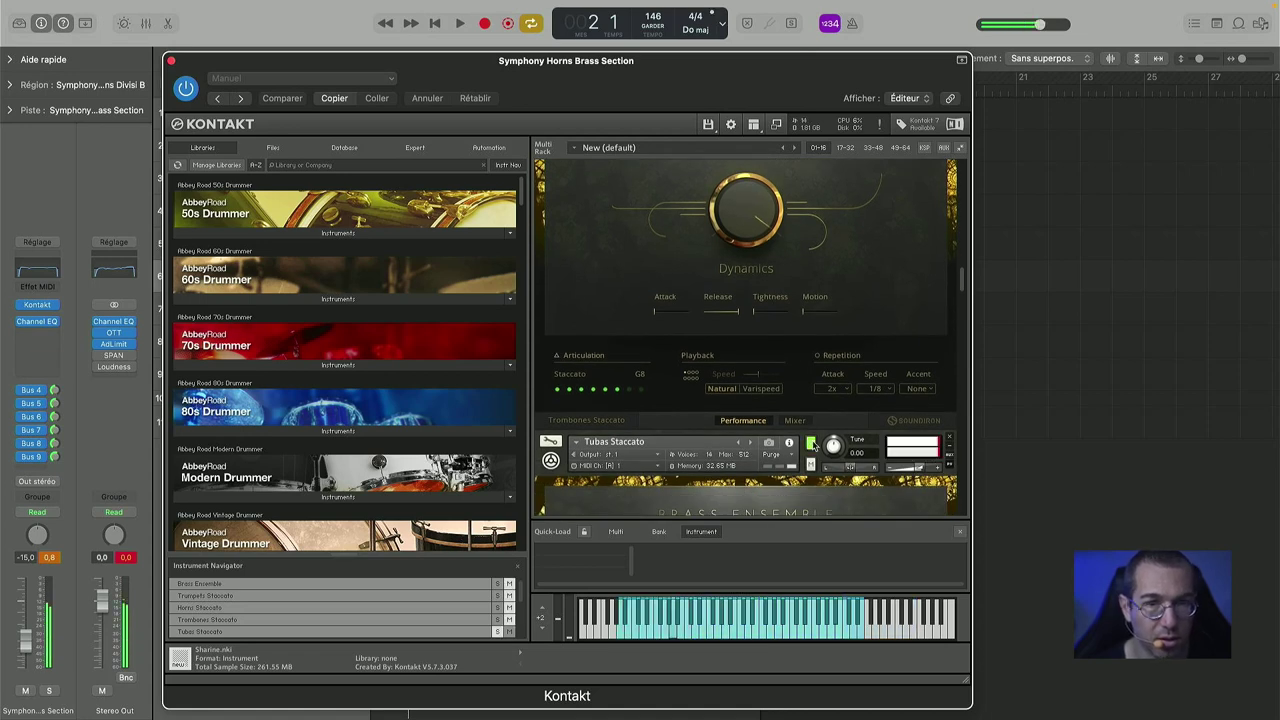
scroll(810, 435, down, 3)
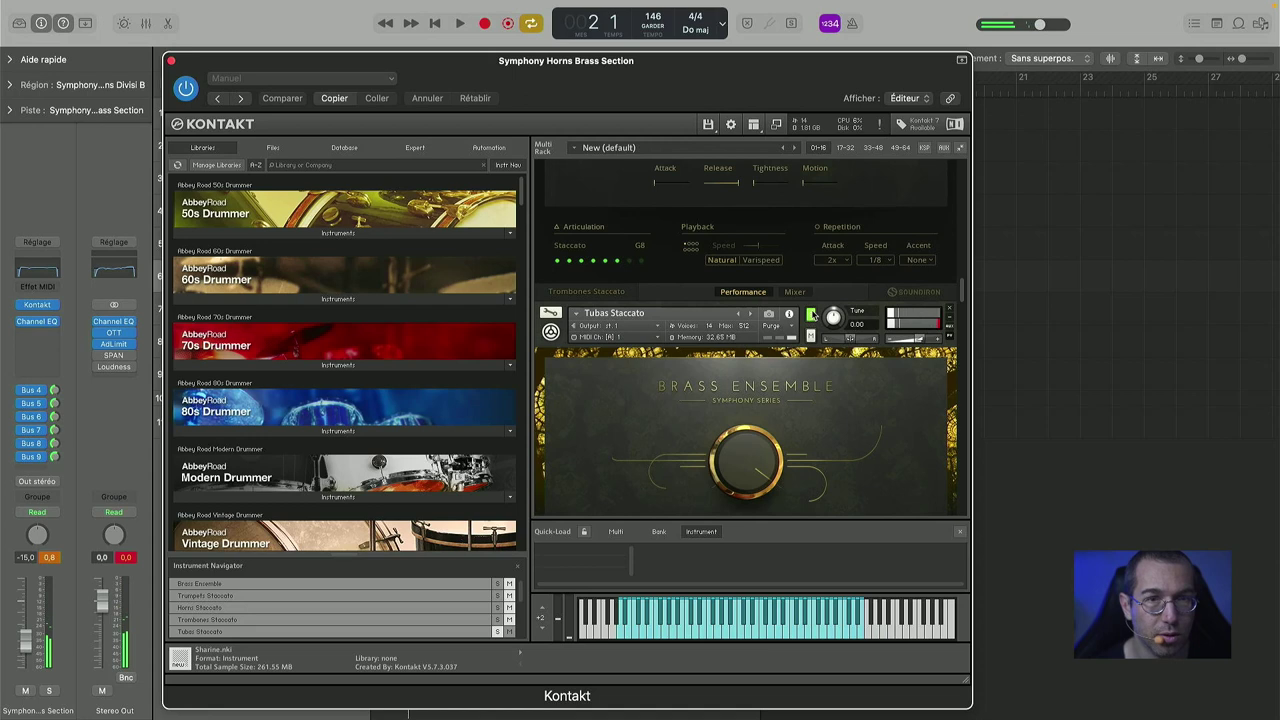
scroll(809, 421, down, 3)
click(811, 427)
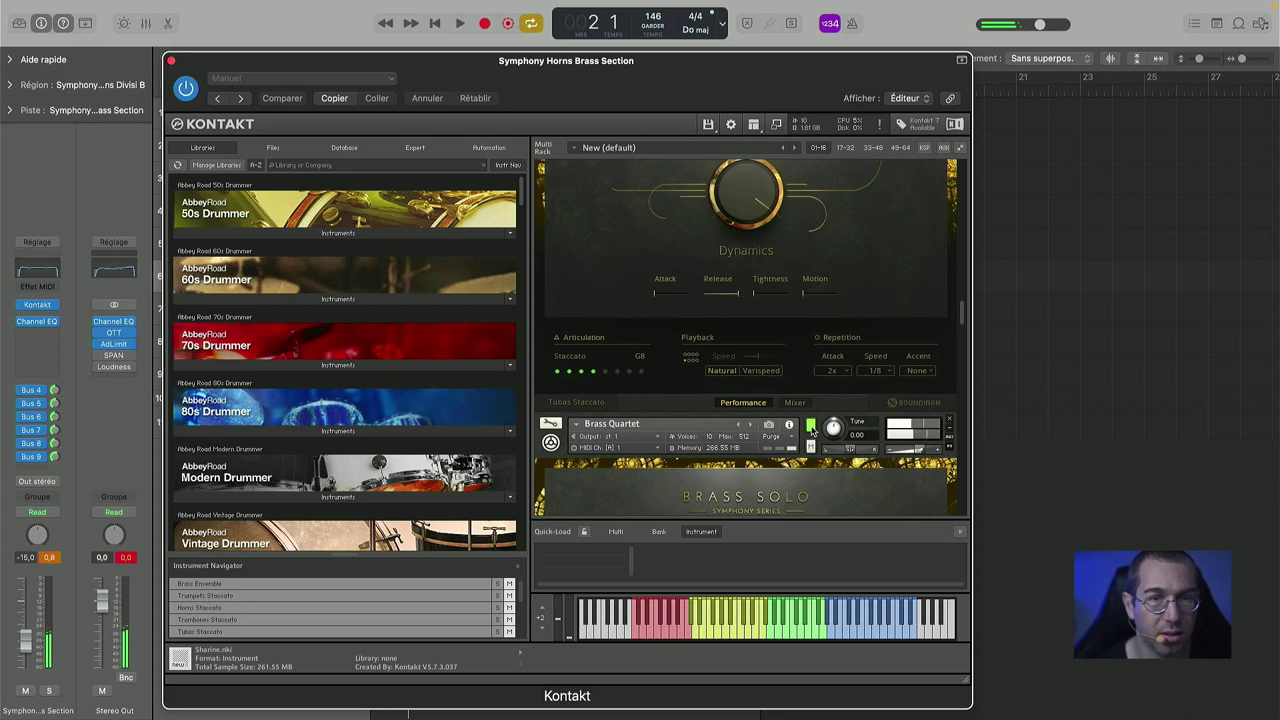
- Hear the Tuba Staccato patch alone, then the Trombone Staccato patch alone
scroll(811, 427, down, 10)
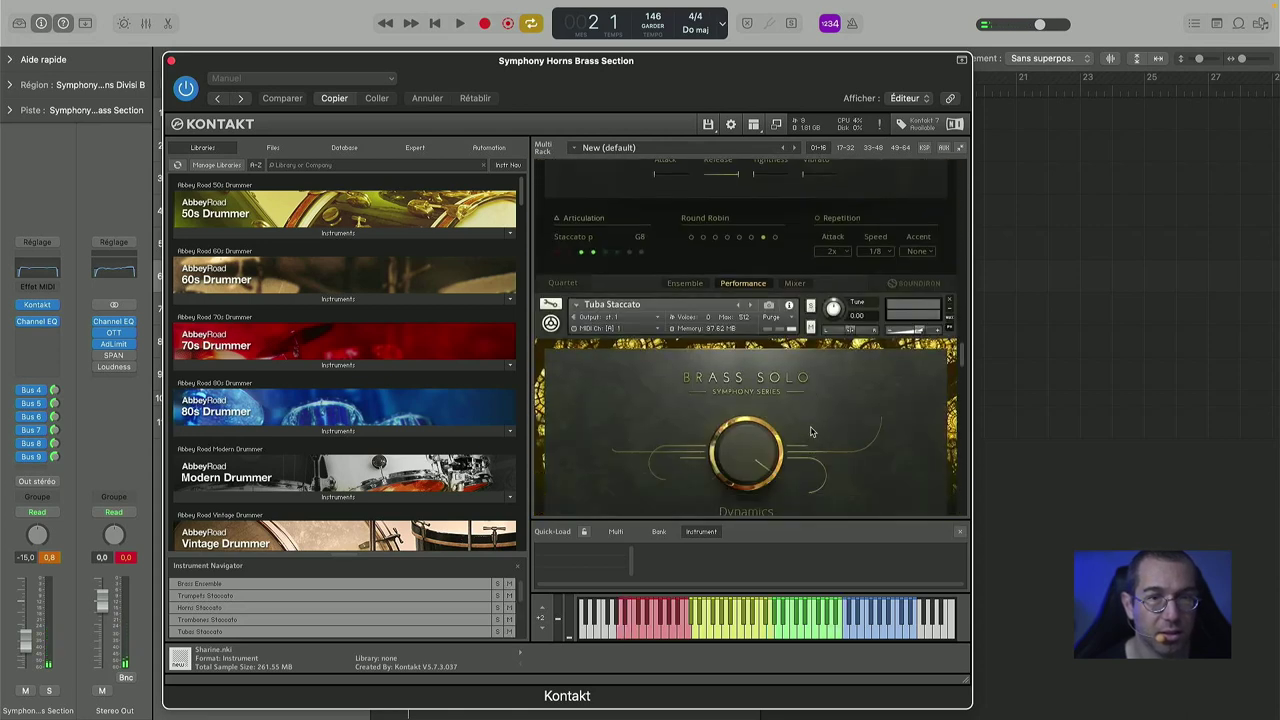
click(811, 305)
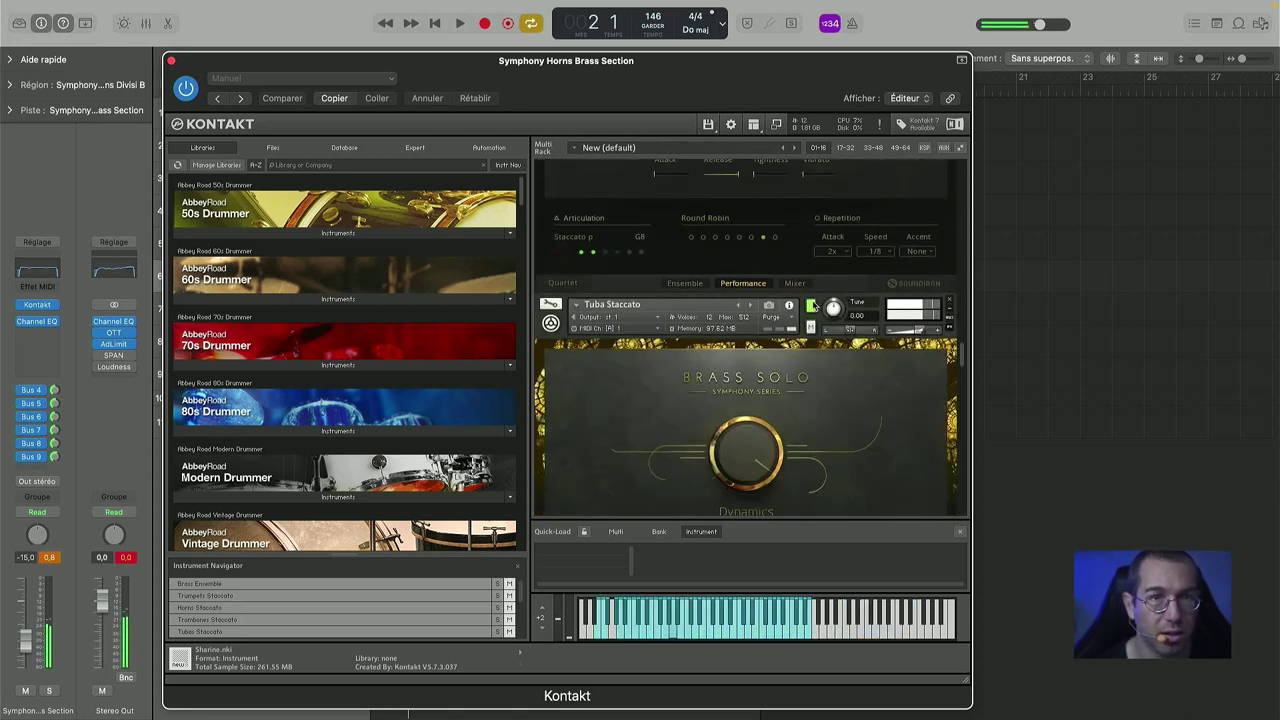
scroll(811, 312, down, 5)
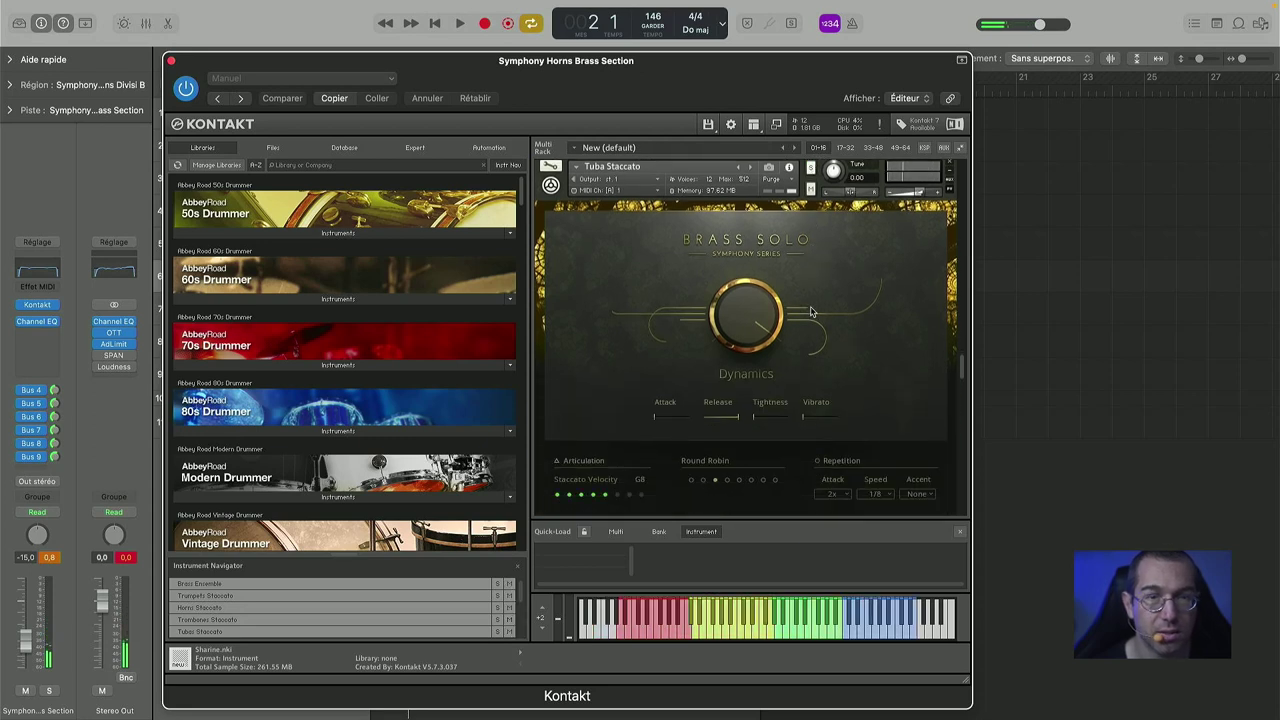
click(811, 285)
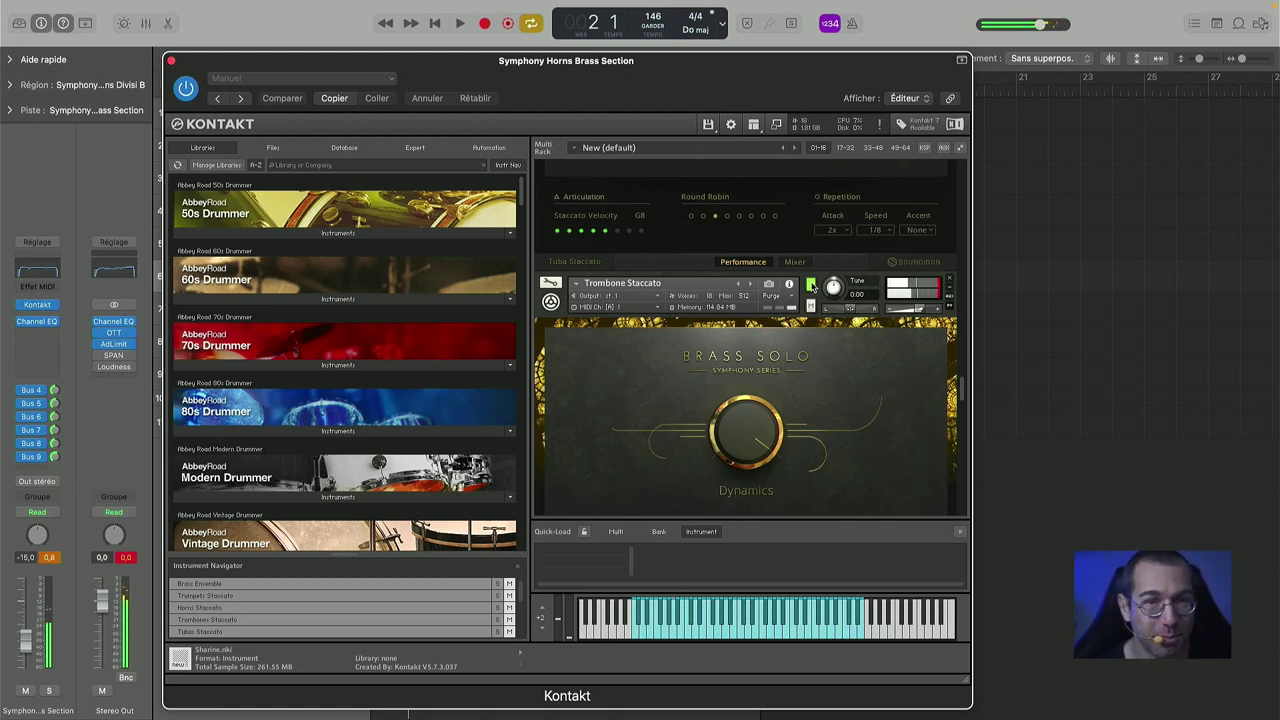
- Unsolo Trombone Staccato so the full stacked brass plays, and review the rack
click(811, 285)
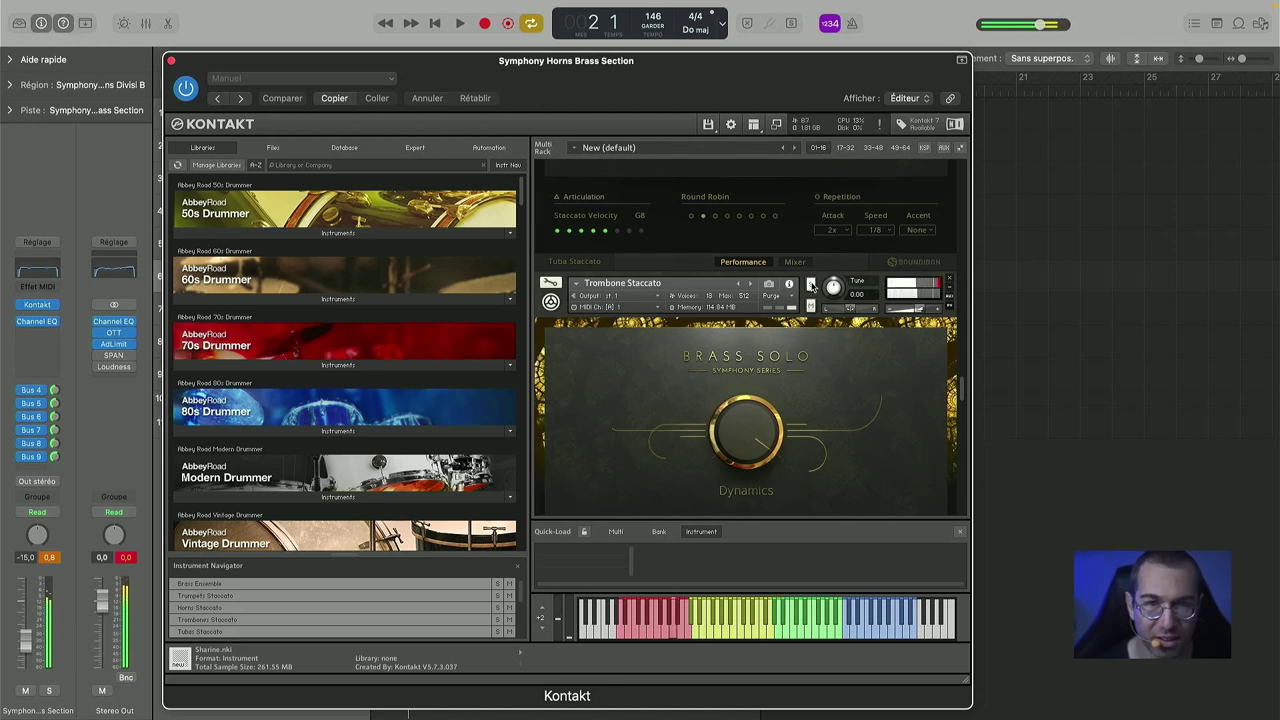
scroll(811, 285, up, 10)
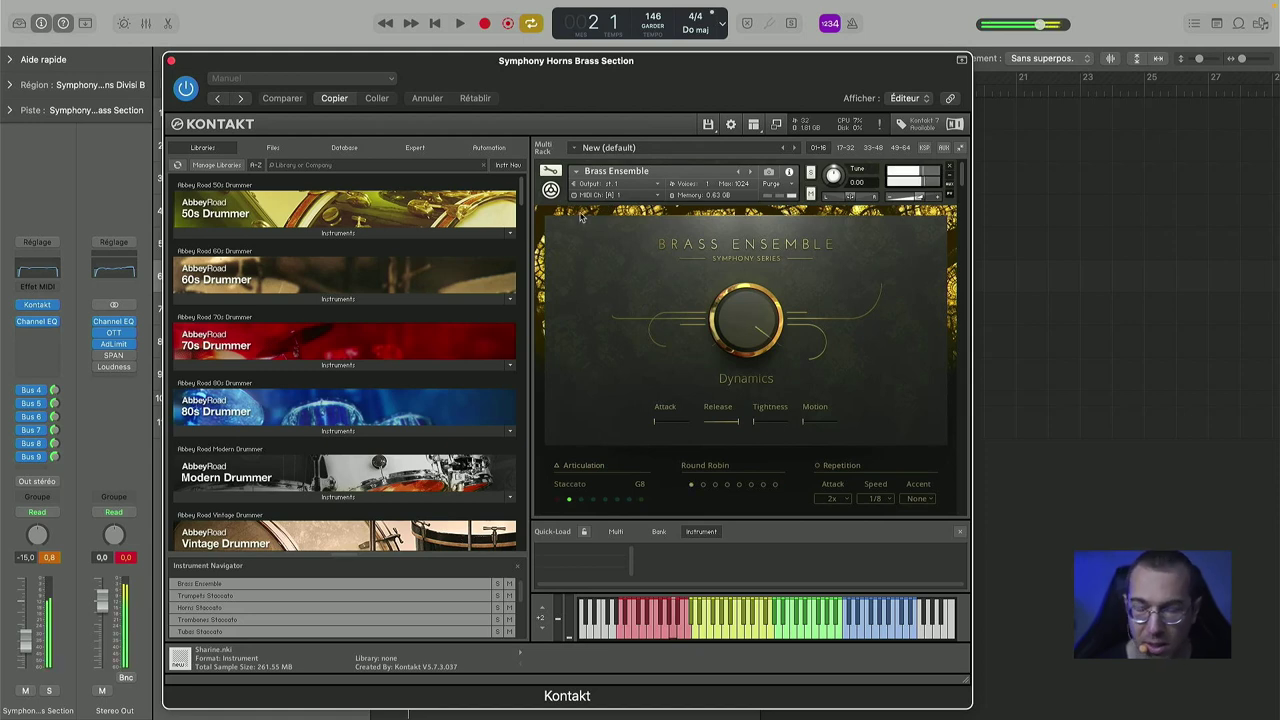
scroll(707, 362, down, 7)
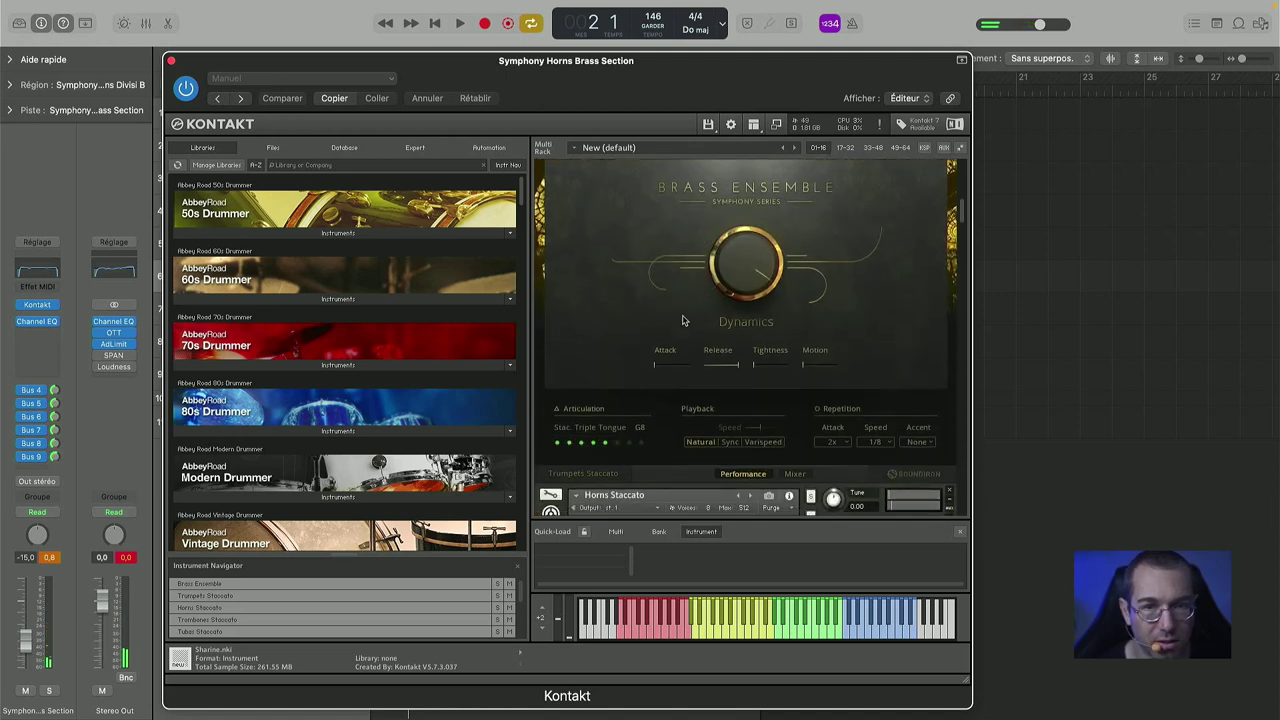
scroll(693, 362, up, 4)
scroll(692, 362, down, 2)
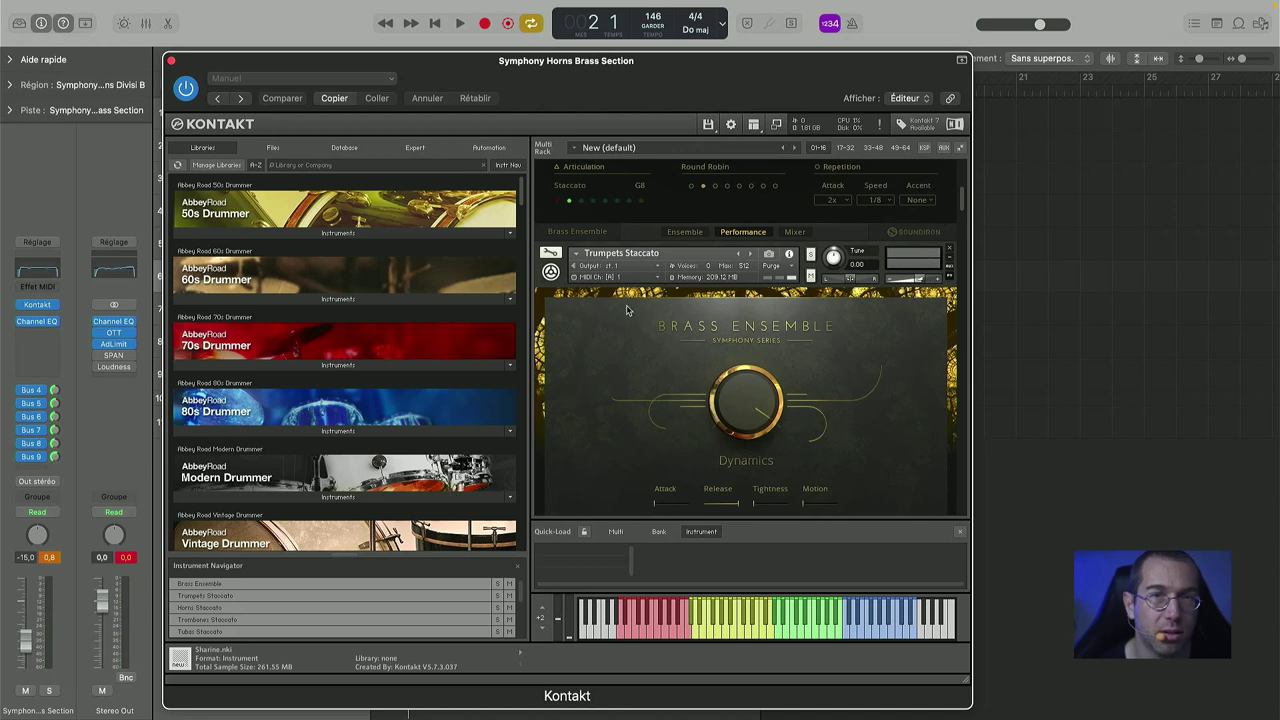
scroll(626, 310, down, 6)
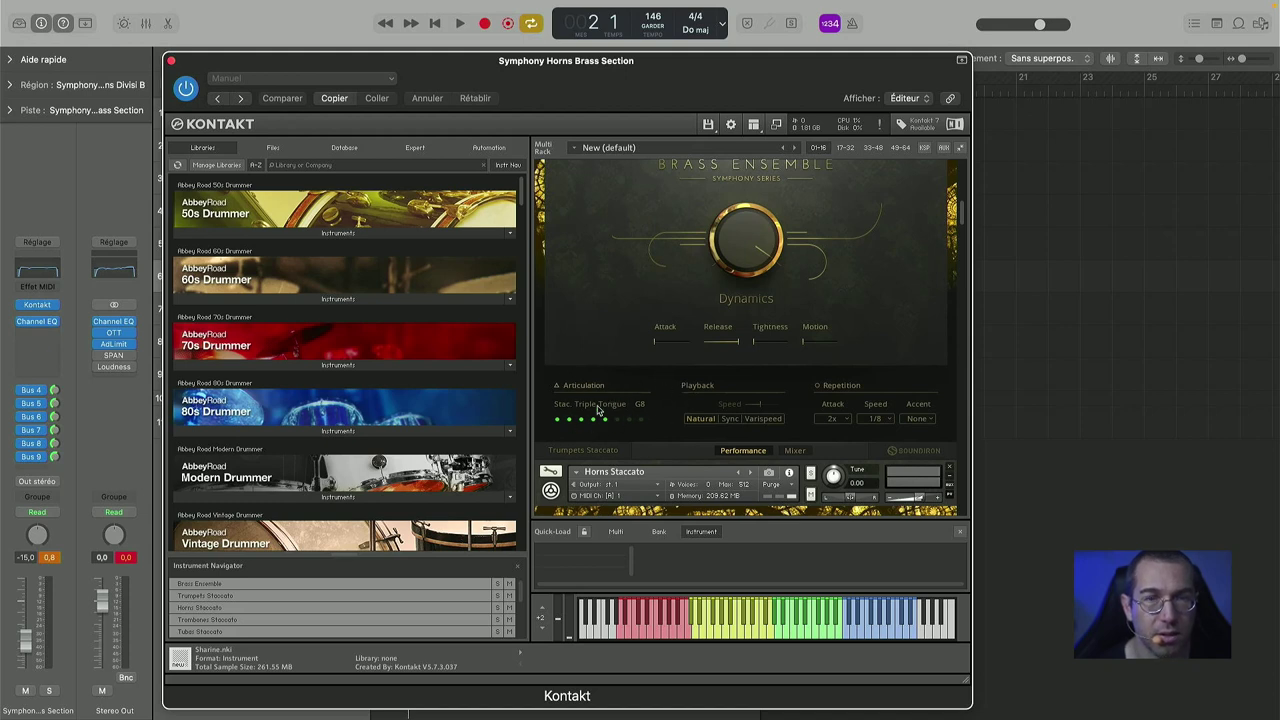
scroll(571, 391, up, 12)
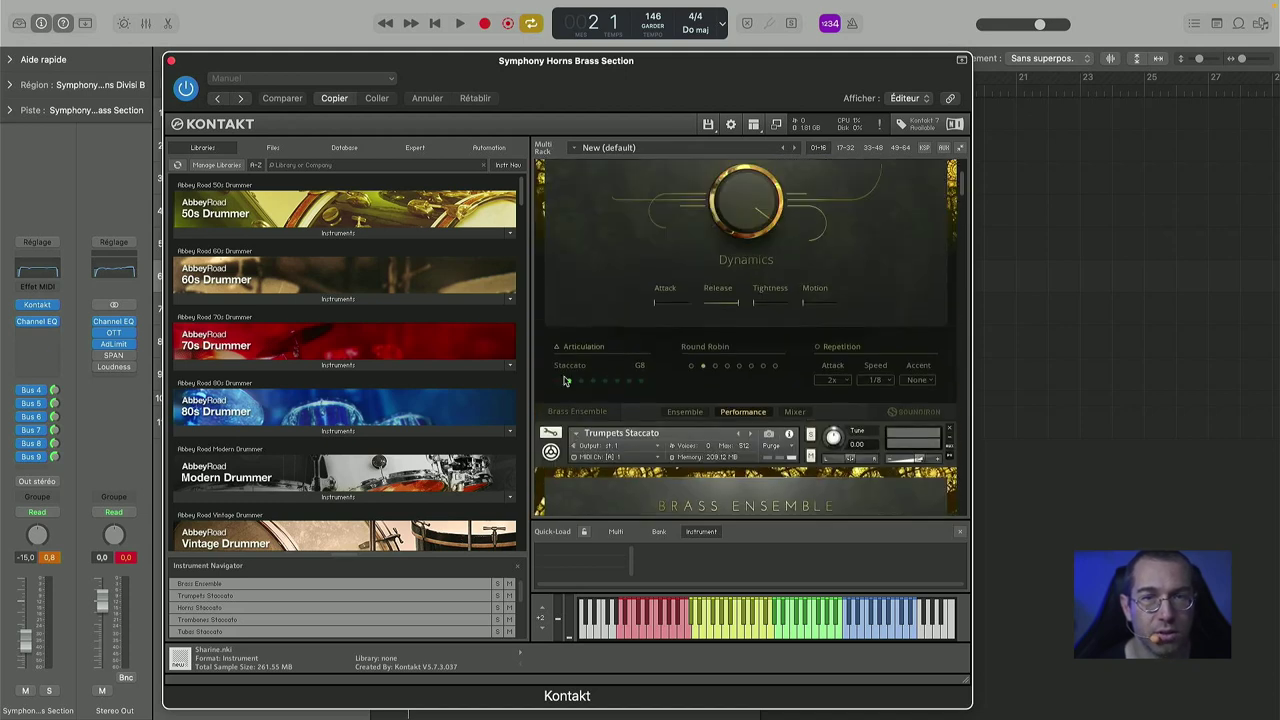
click(572, 341)
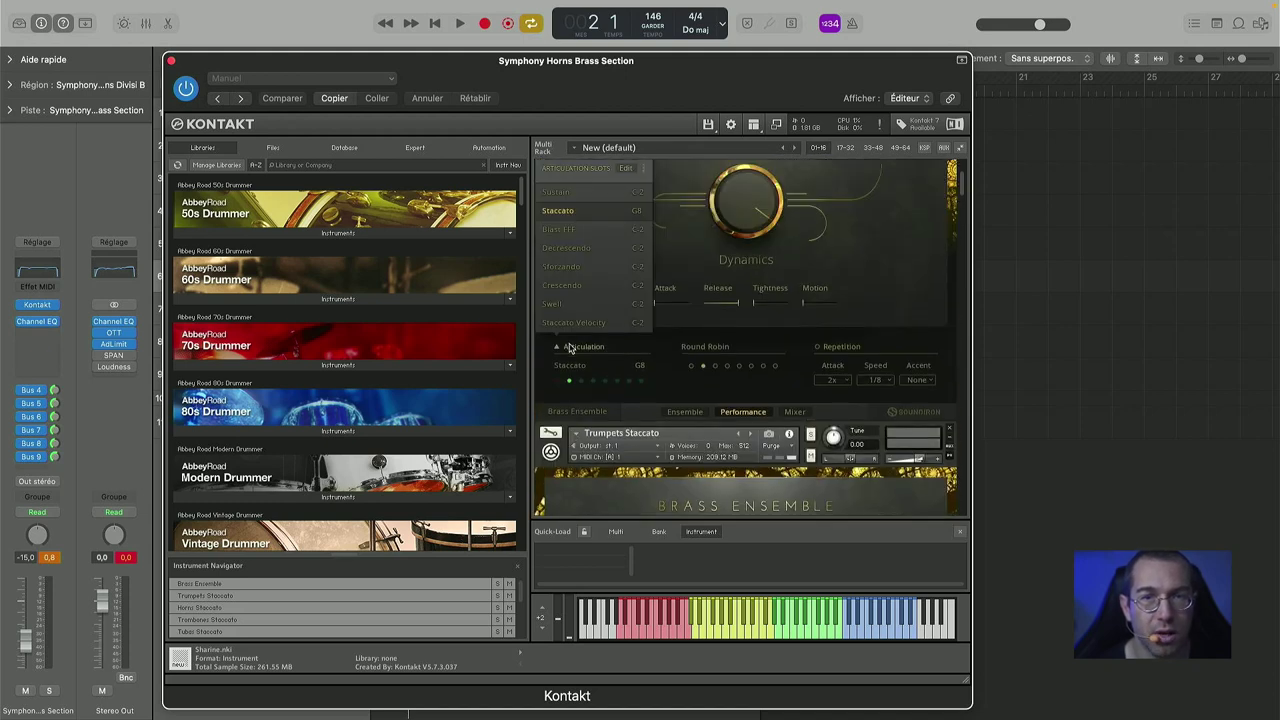
click(625, 169)
scroll(677, 270, up, 3)
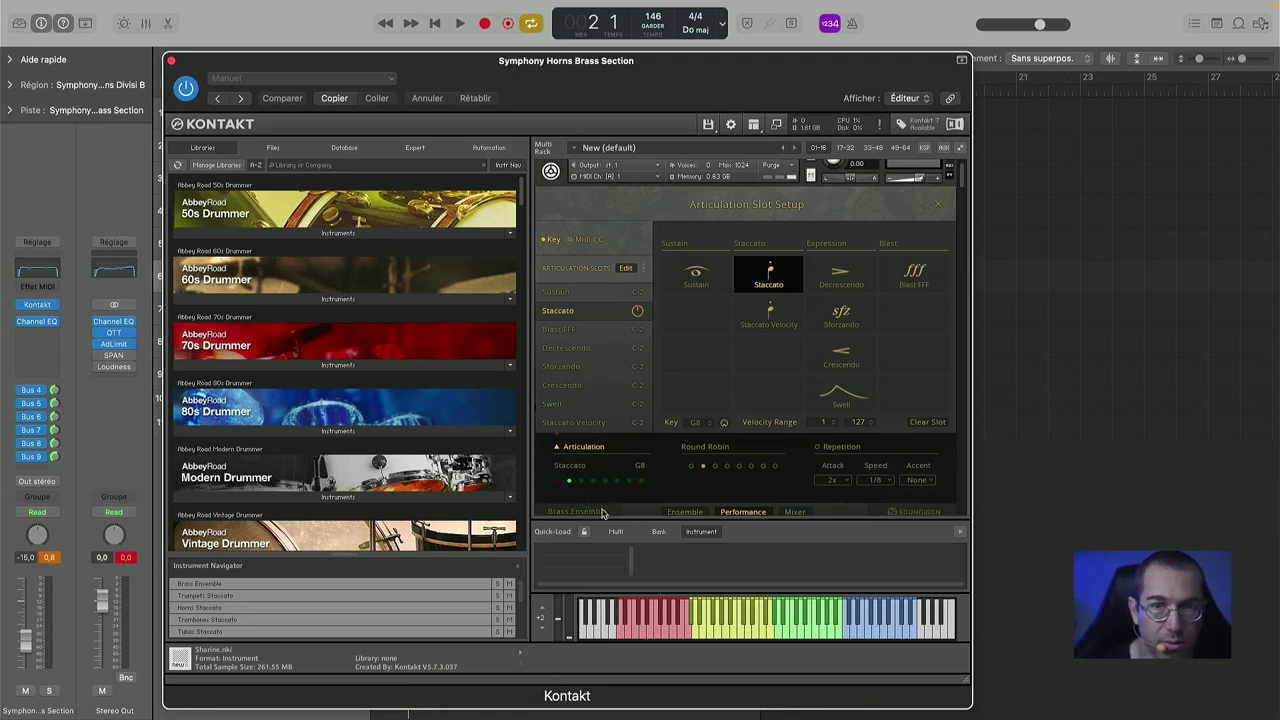
click(628, 270)
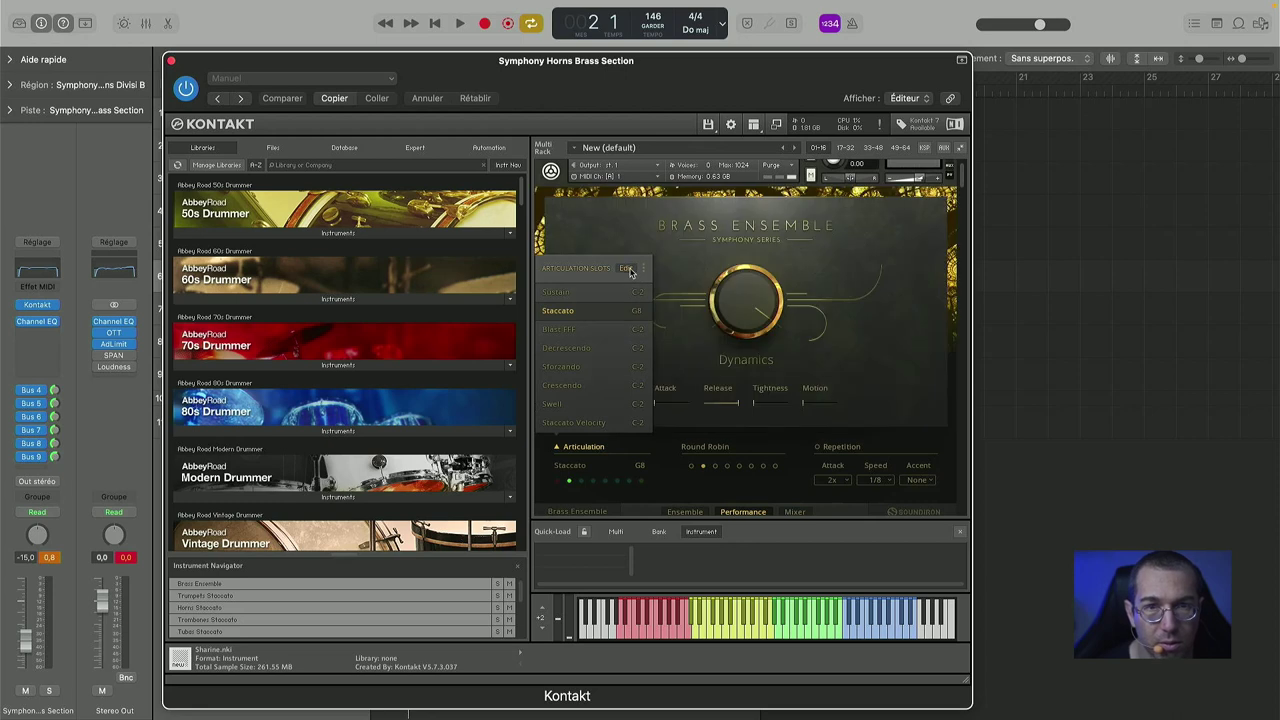
click(561, 448)
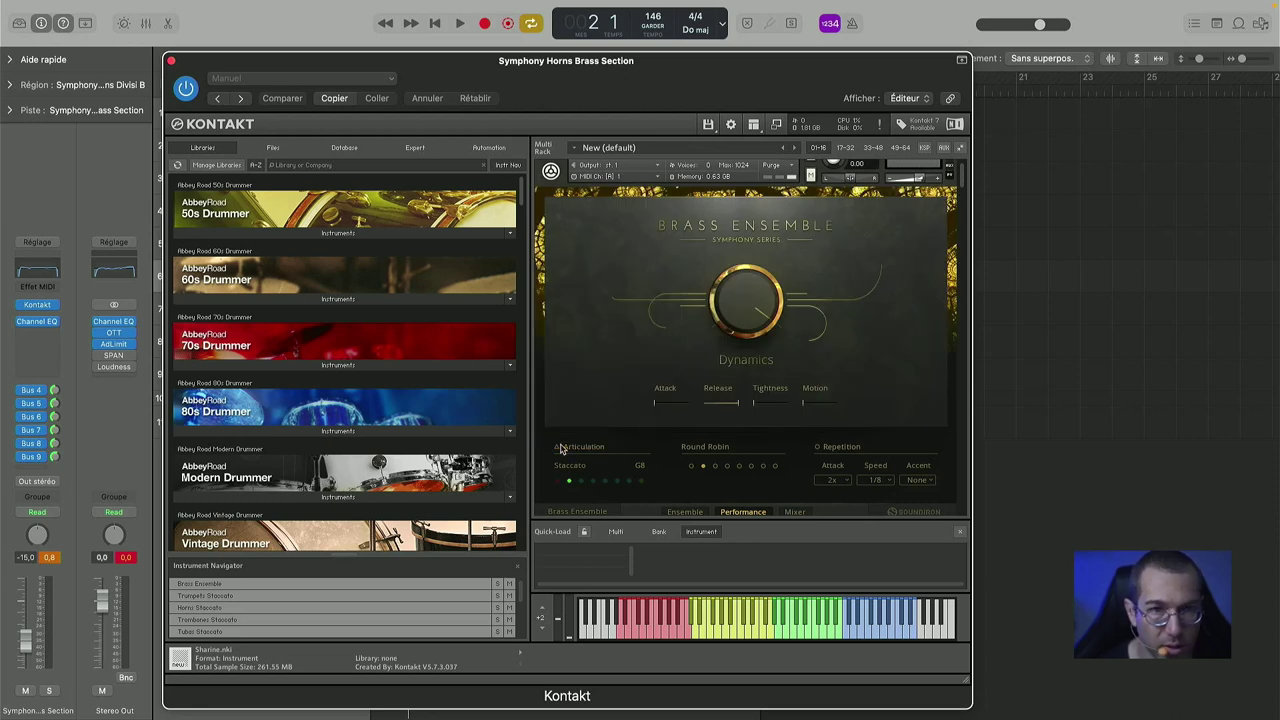
scroll(706, 408, down, 3)
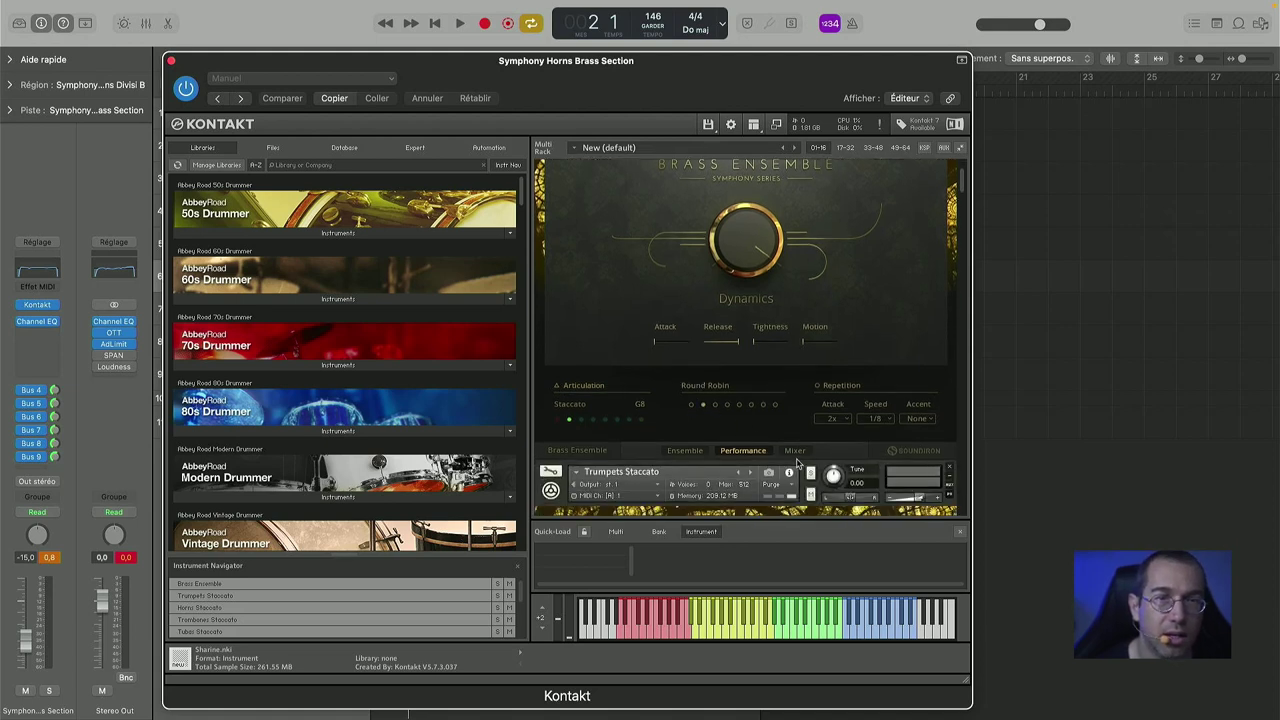
click(795, 451)
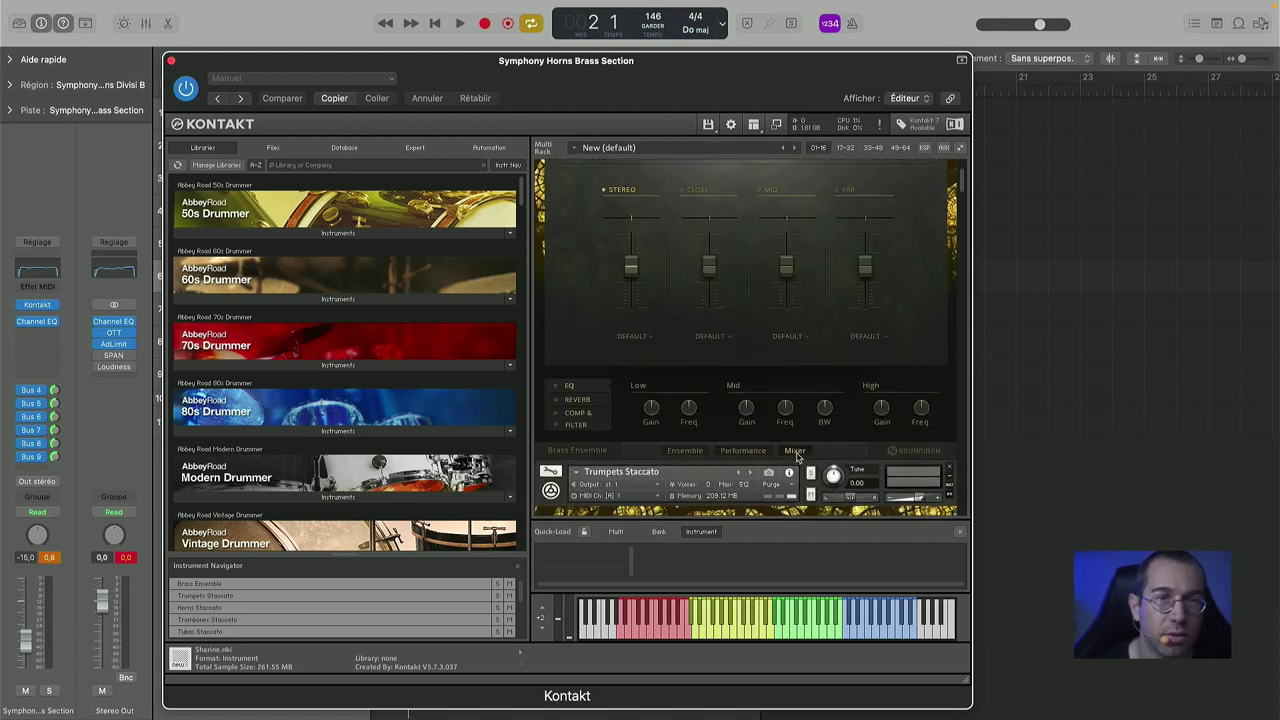
click(740, 451)
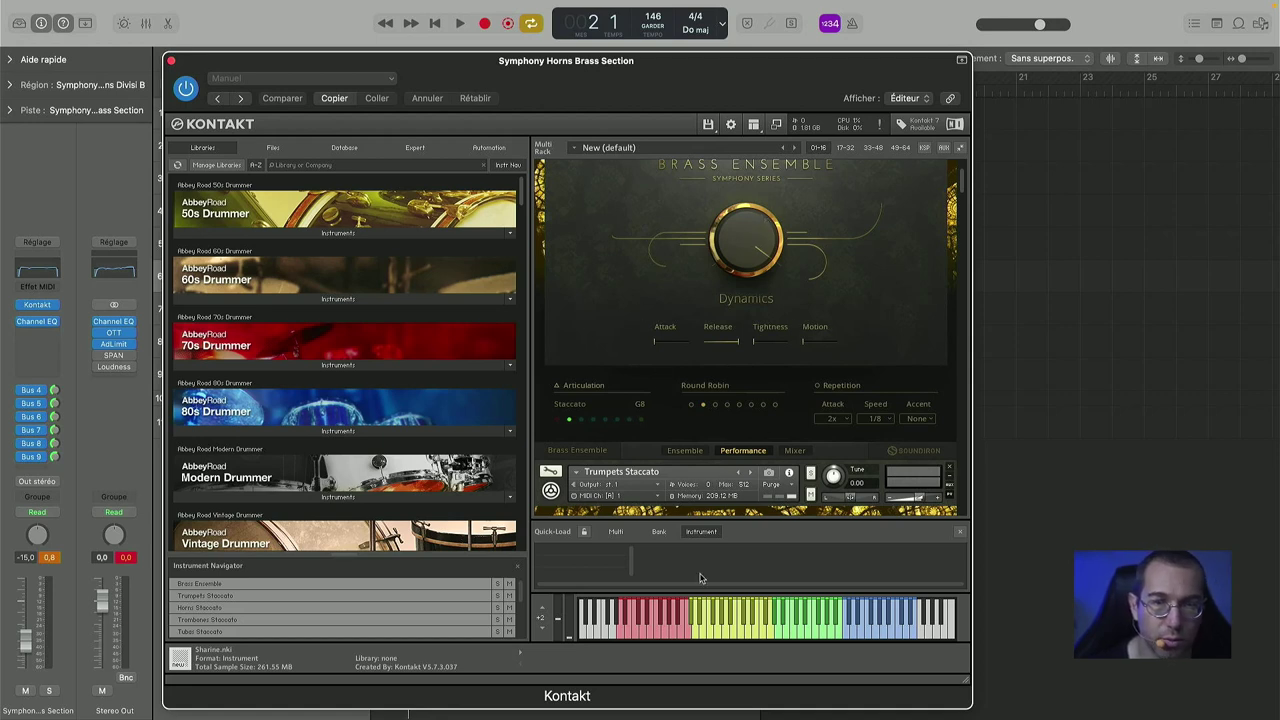
scroll(771, 412, down, 5)
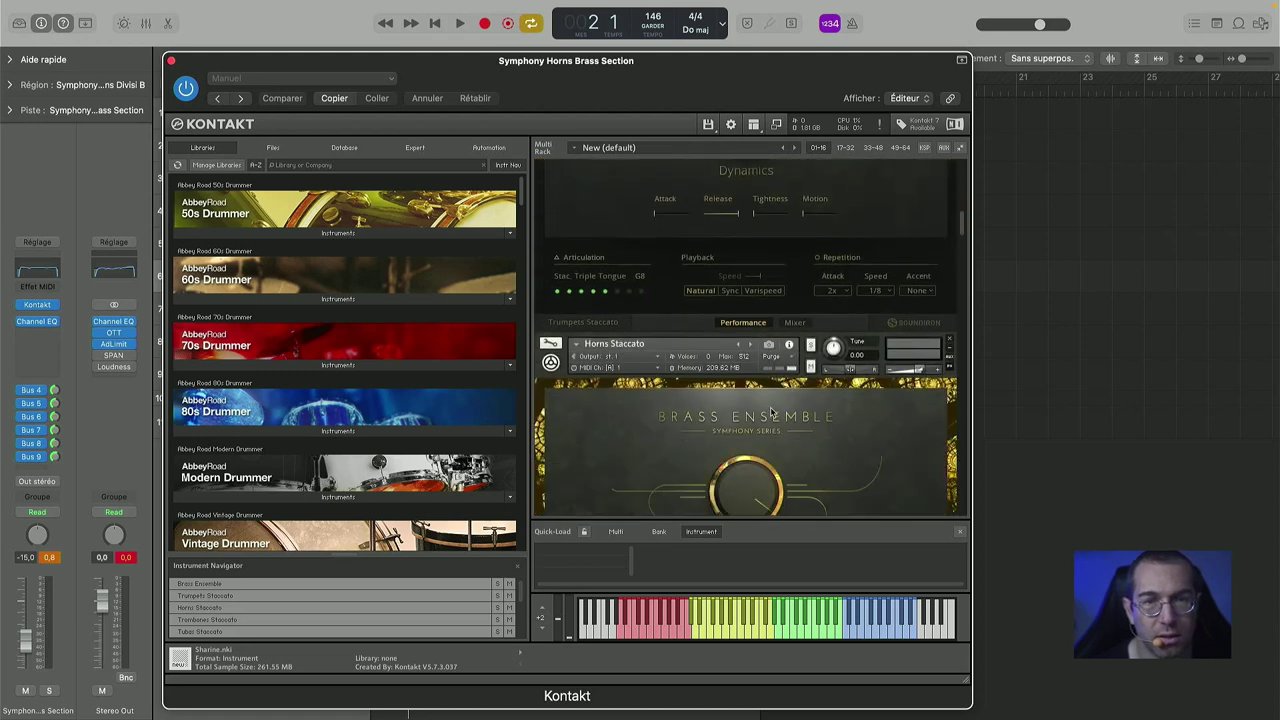
scroll(771, 412, down, 10)
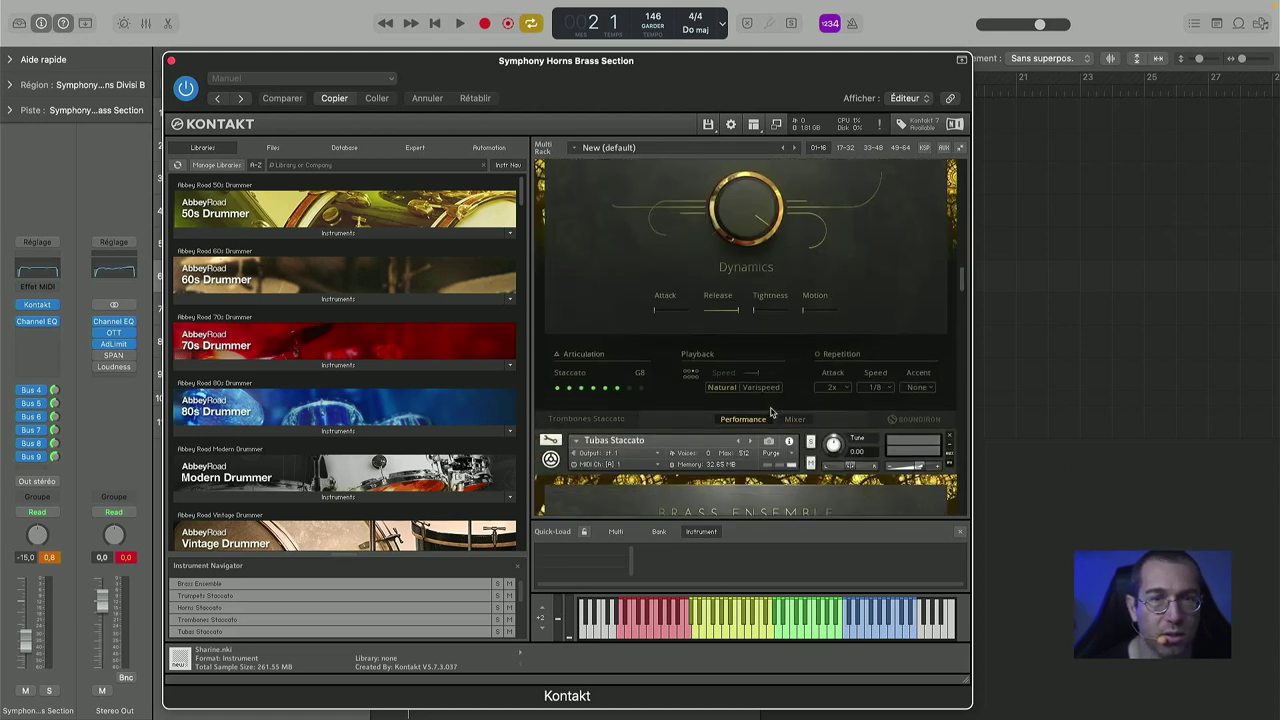
scroll(771, 412, down, 10)
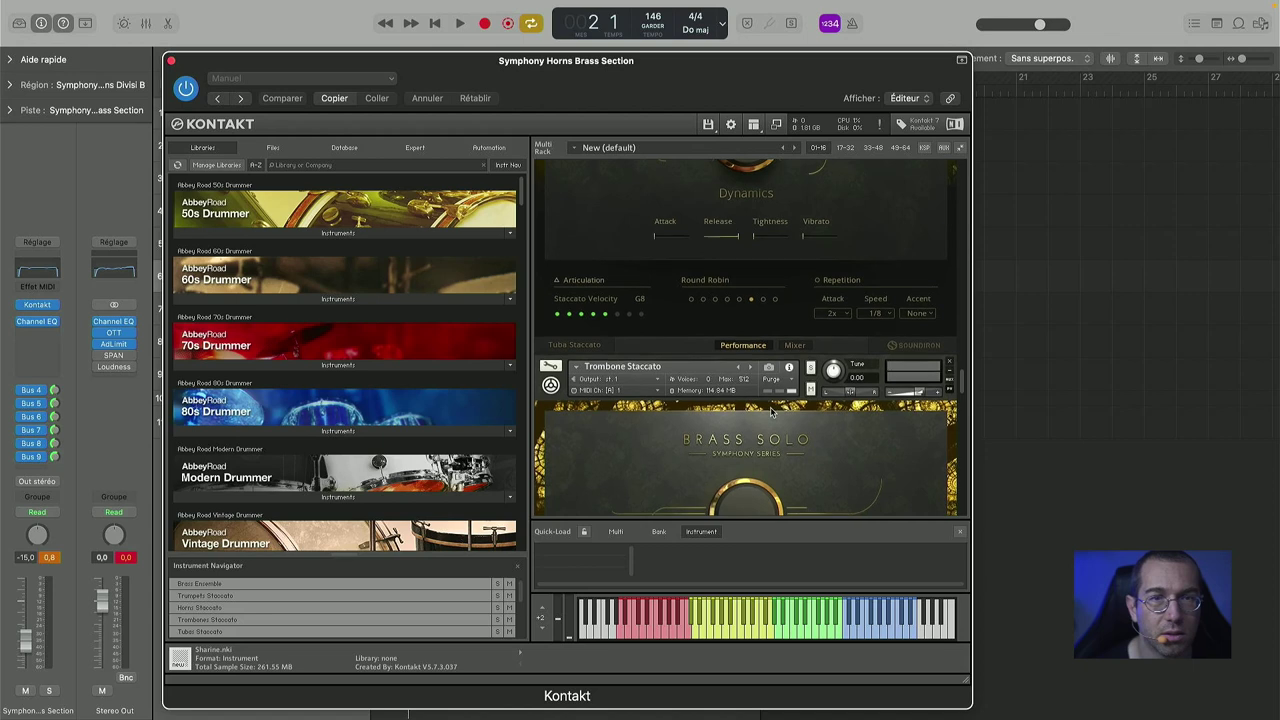
scroll(771, 412, down, 10)
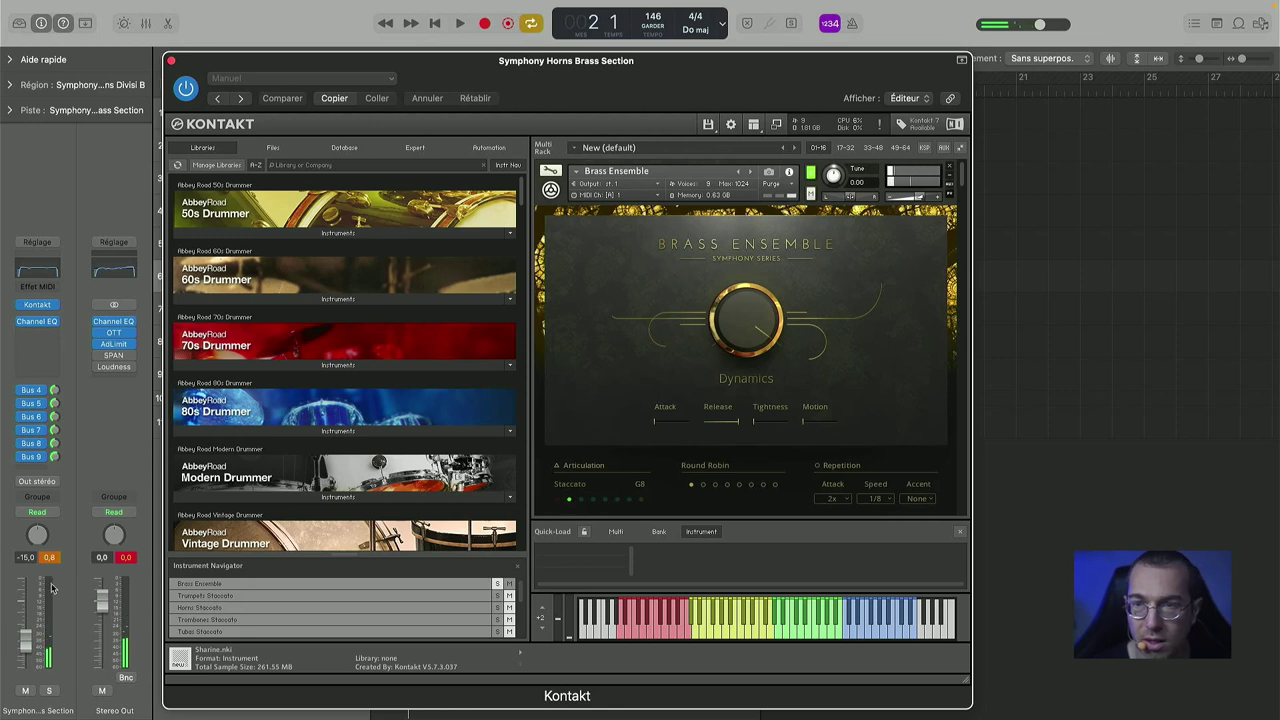
drag(26, 640, 26, 600)
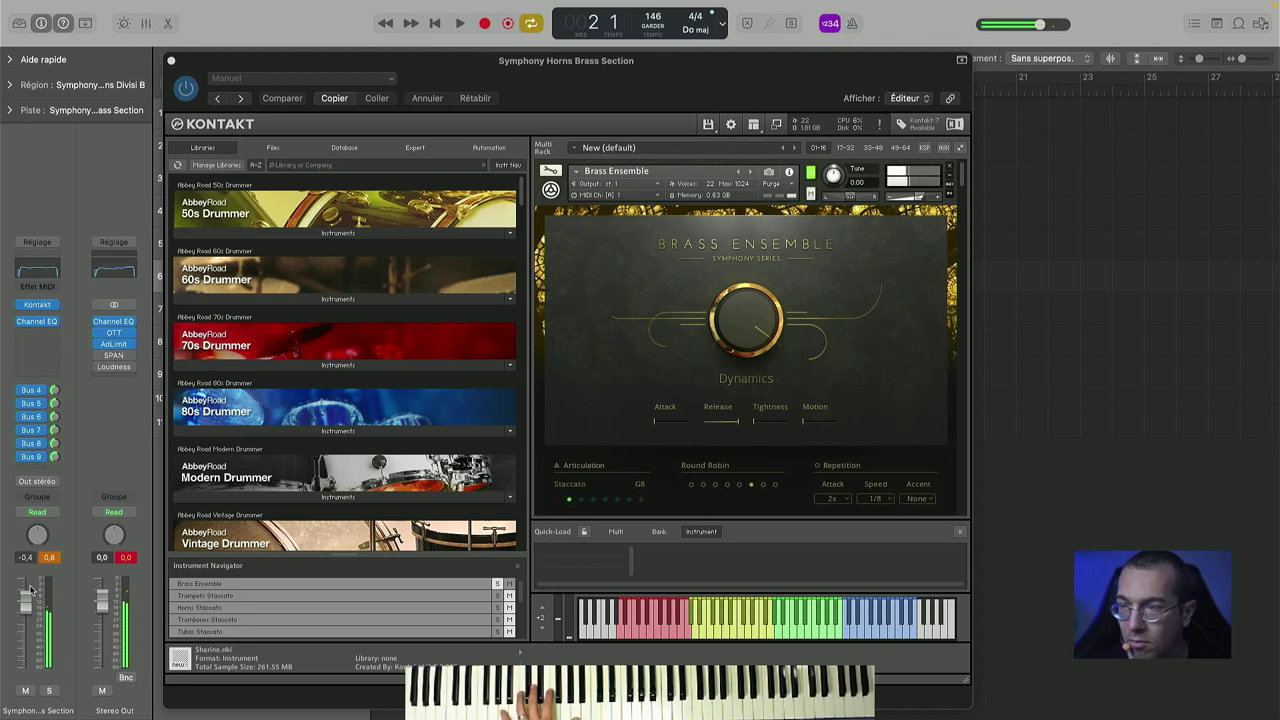
drag(28, 608, 27, 641)
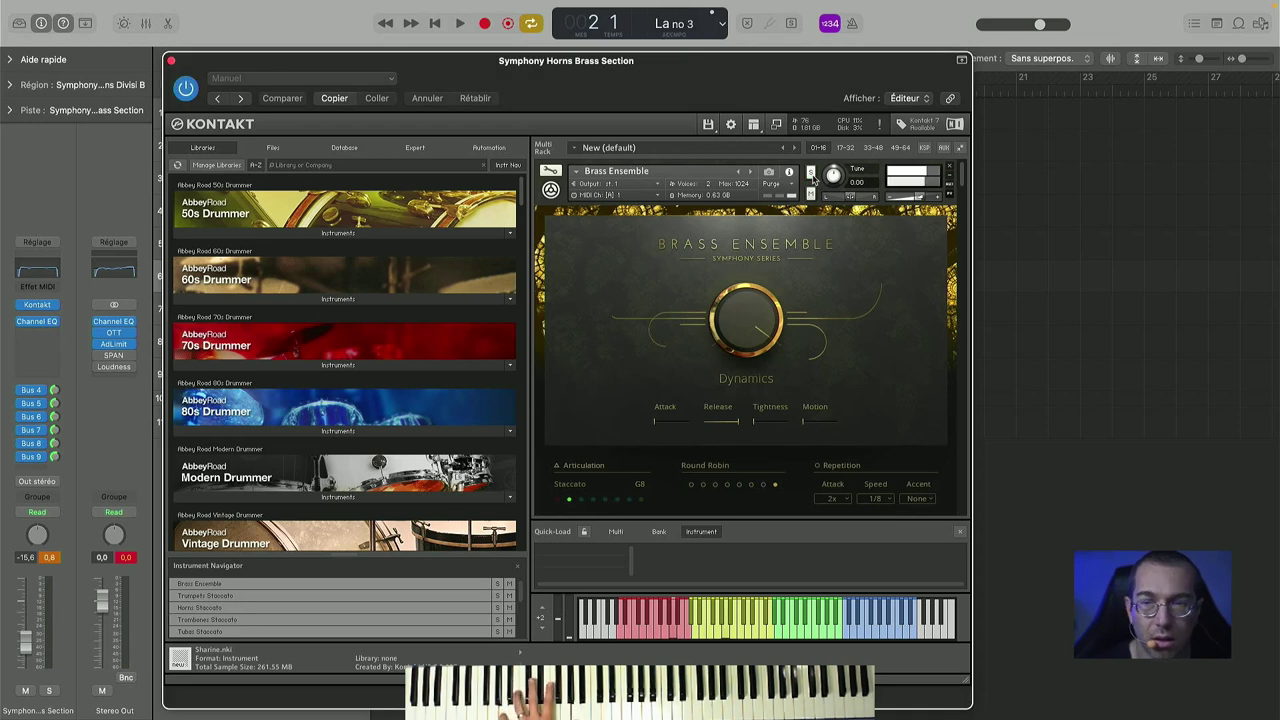
drag(25, 650, 25, 644)
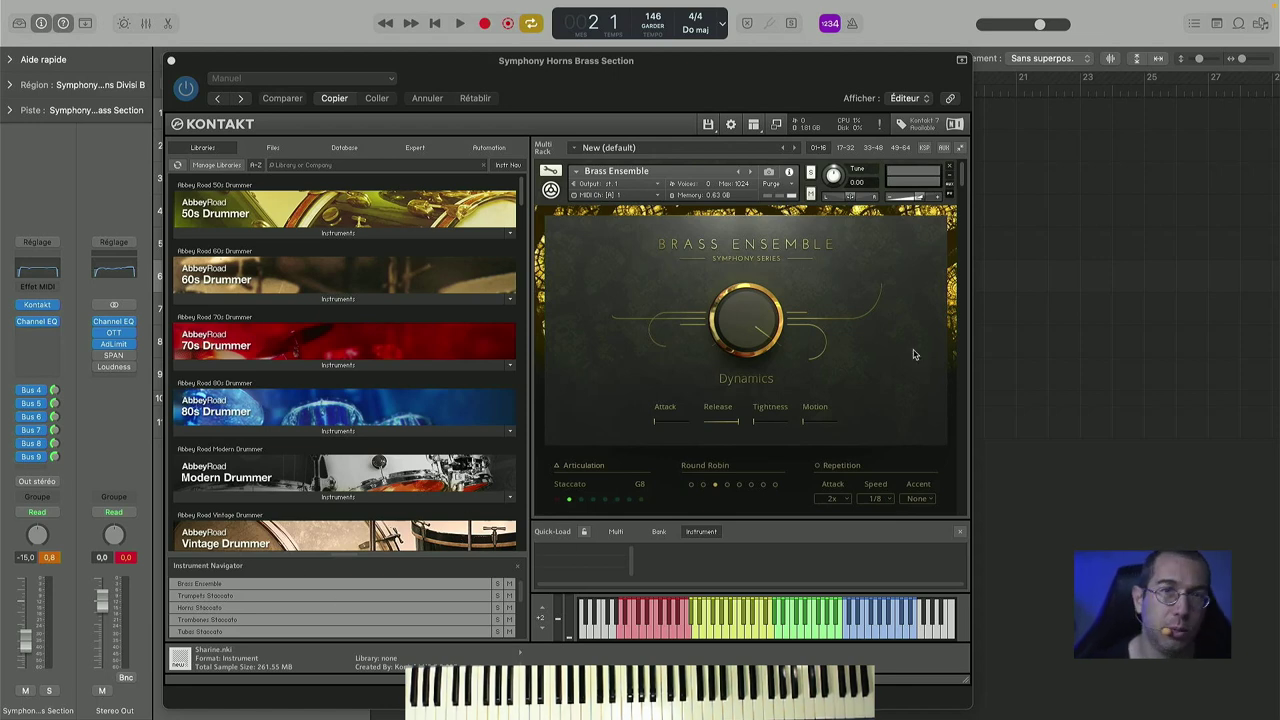
scroll(815, 407, down, 5)
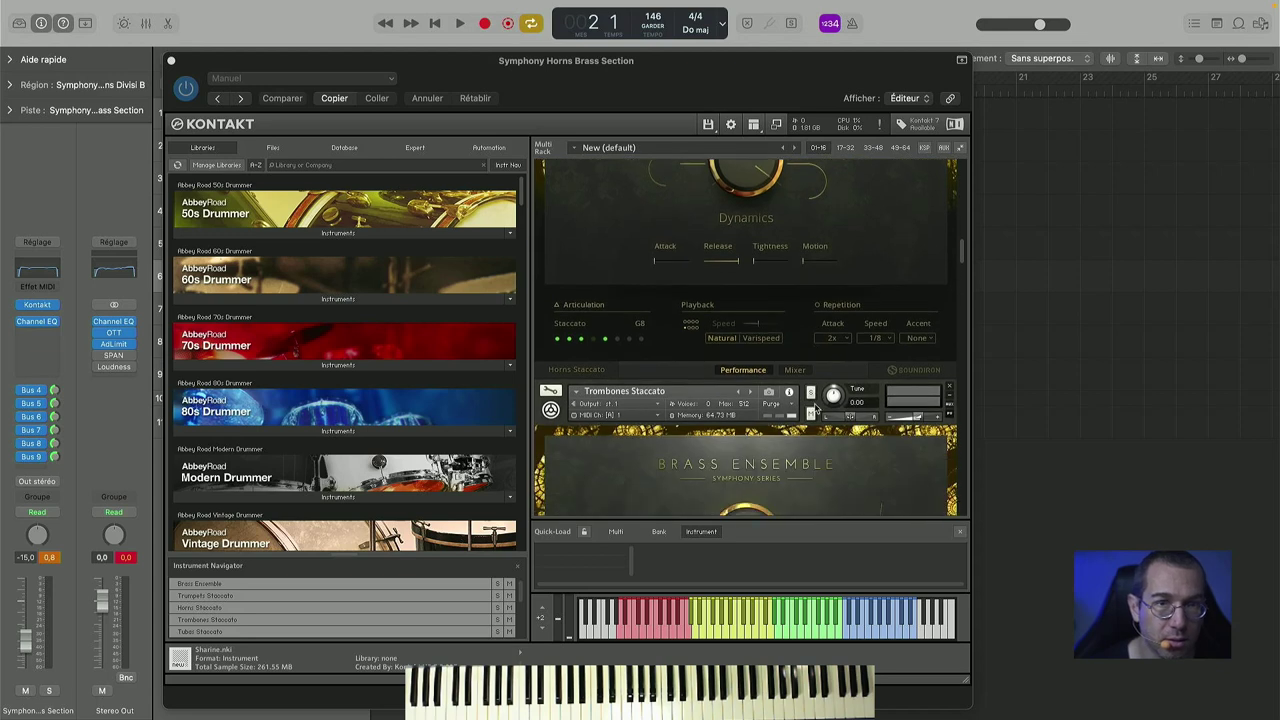
scroll(815, 407, up, 8)
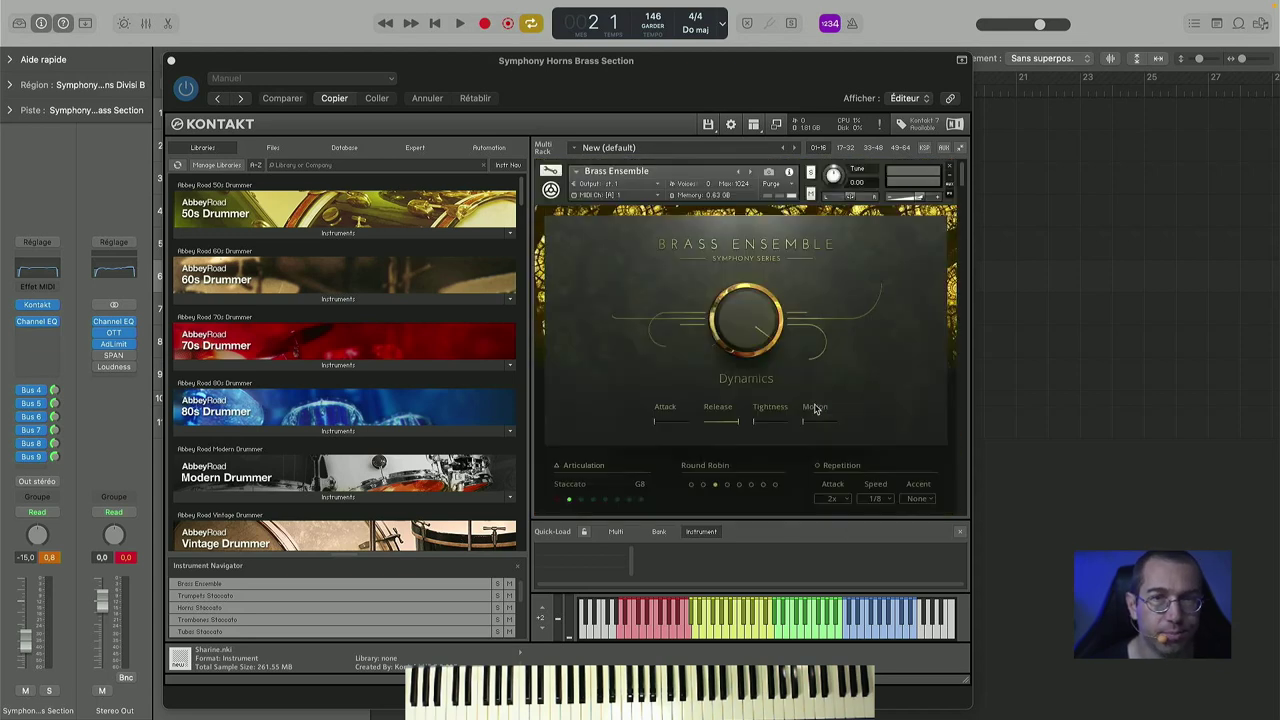